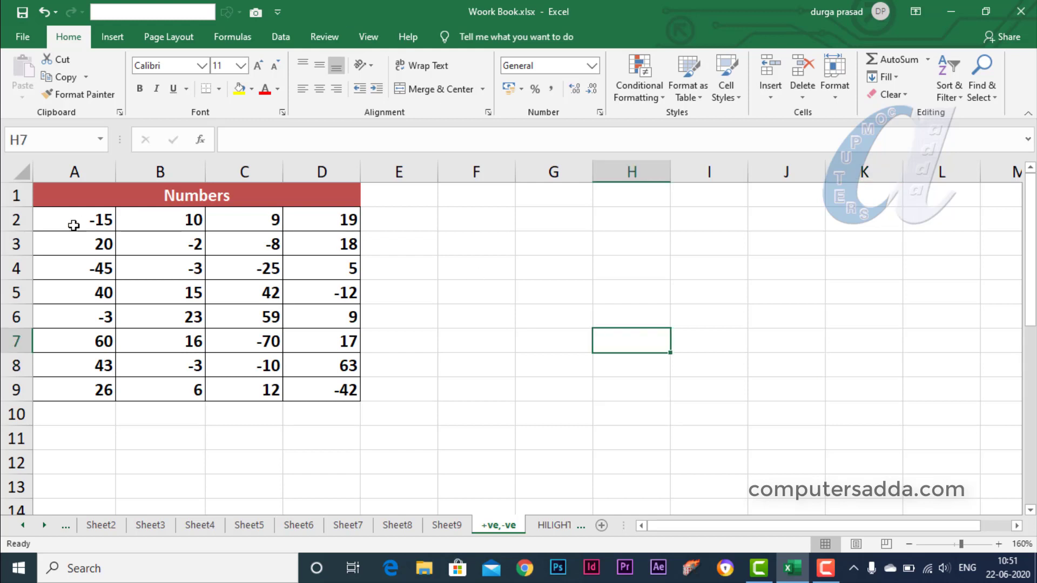
Highlight values less than 0 in A2:D9 with Light Red Fill and Dark Red Text.
{"action": "mouse_move", "coordinate": [74, 223]}
{"action": "left_mouse_down"}
{"action": "mouse_move", "coordinate": [333, 362]}
{"action": "mouse_move", "coordinate": [334, 389]}
{"action": "left_mouse_up"}
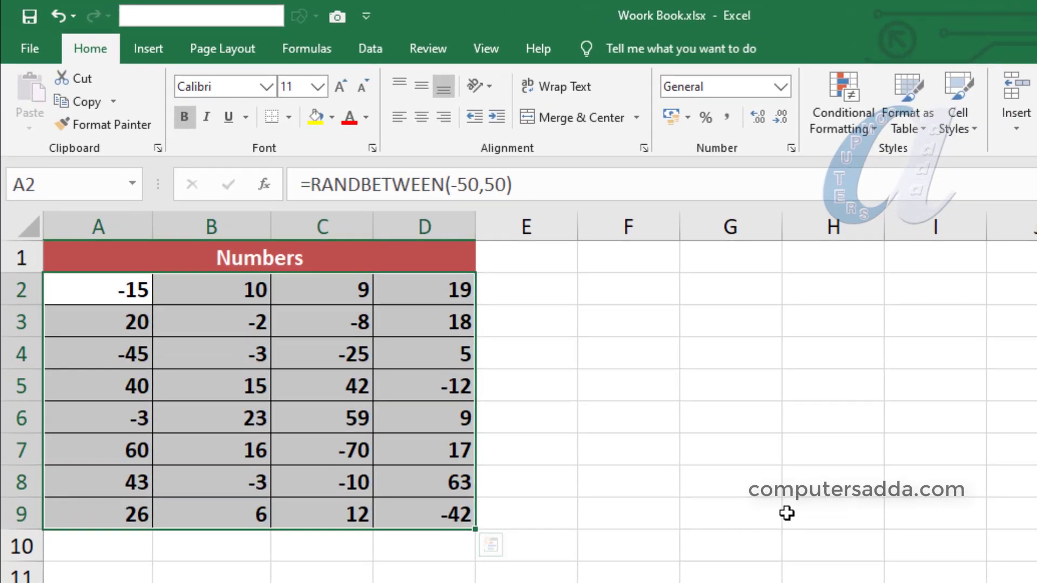
{"action": "left_click", "coordinate": [889, 514]}
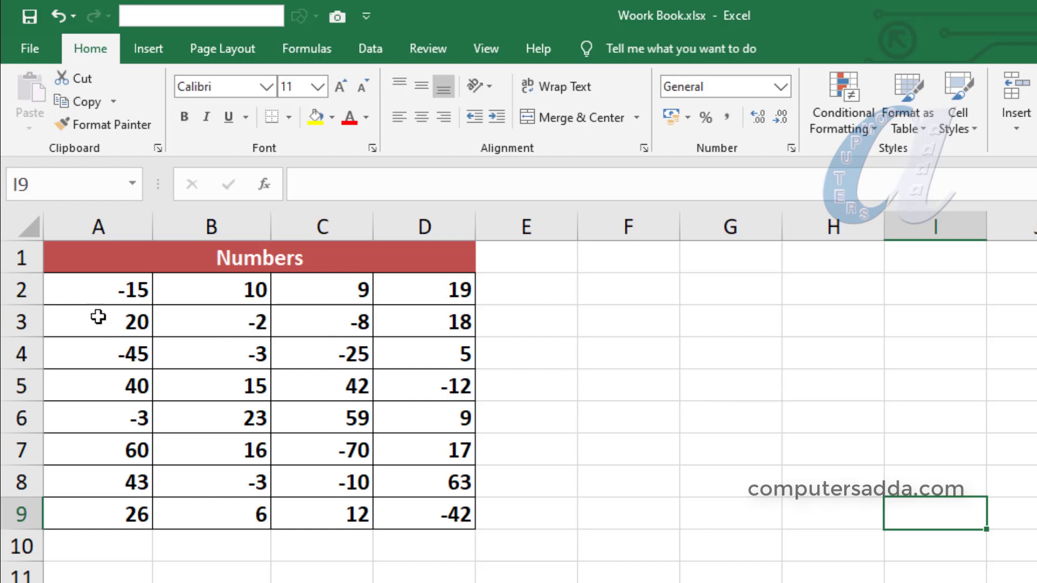
{"action": "left_click_drag", "start_coordinate": [86, 287], "coordinate": [423, 512]}
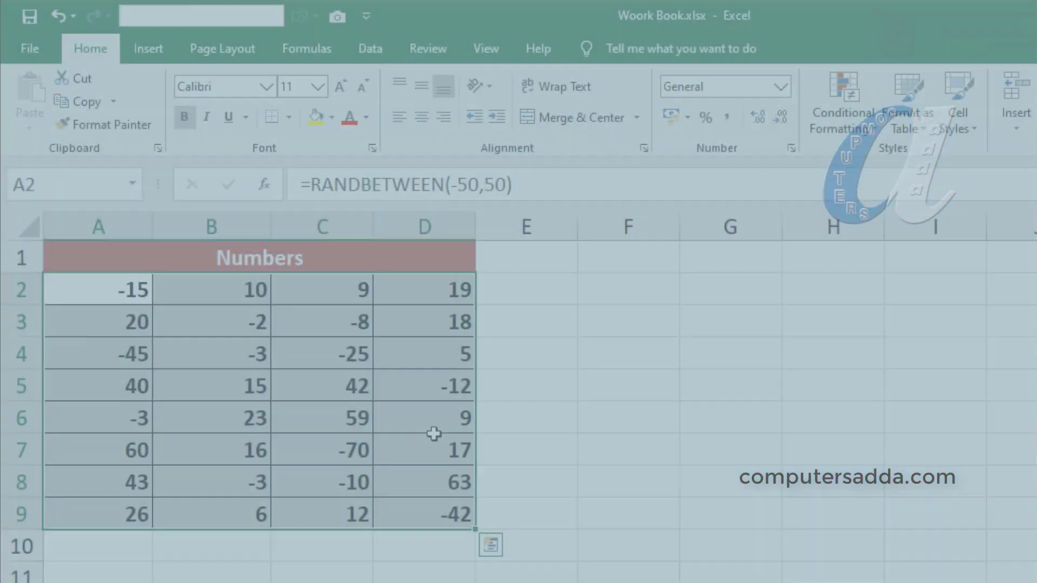
{"action": "left_click", "coordinate": [976, 405]}
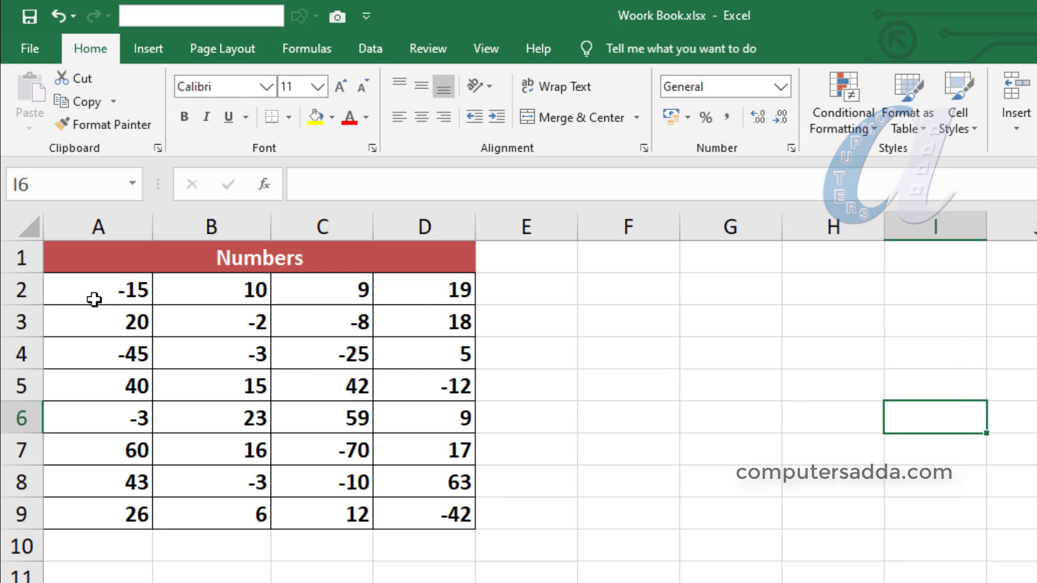
{"action": "mouse_move", "coordinate": [94, 300]}
{"action": "left_mouse_down"}
{"action": "mouse_move", "coordinate": [195, 296]}
{"action": "mouse_move", "coordinate": [417, 398]}
{"action": "mouse_move", "coordinate": [420, 502]}
{"action": "left_mouse_up"}
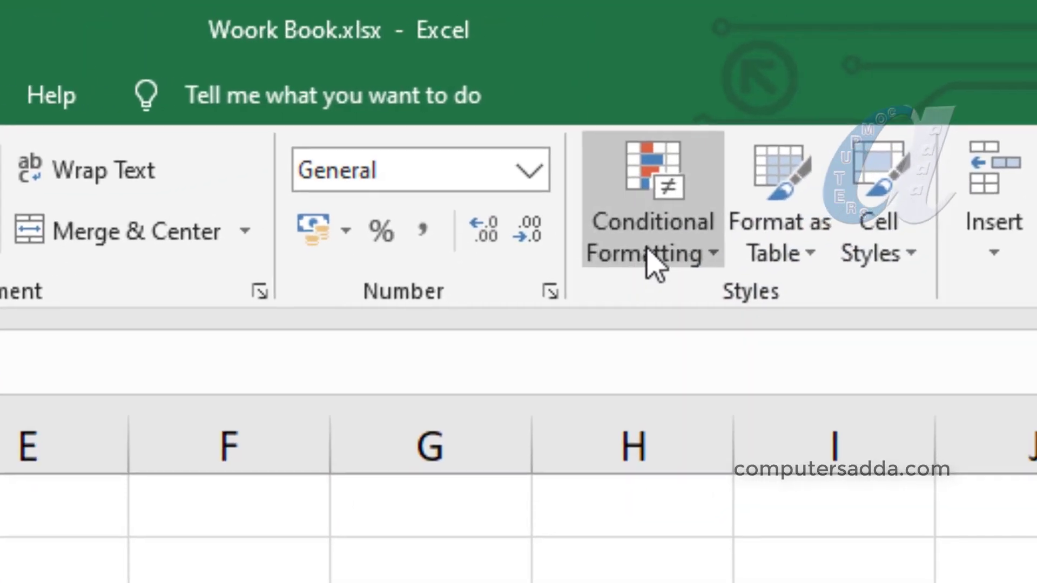
{"action": "left_click", "coordinate": [713, 216]}
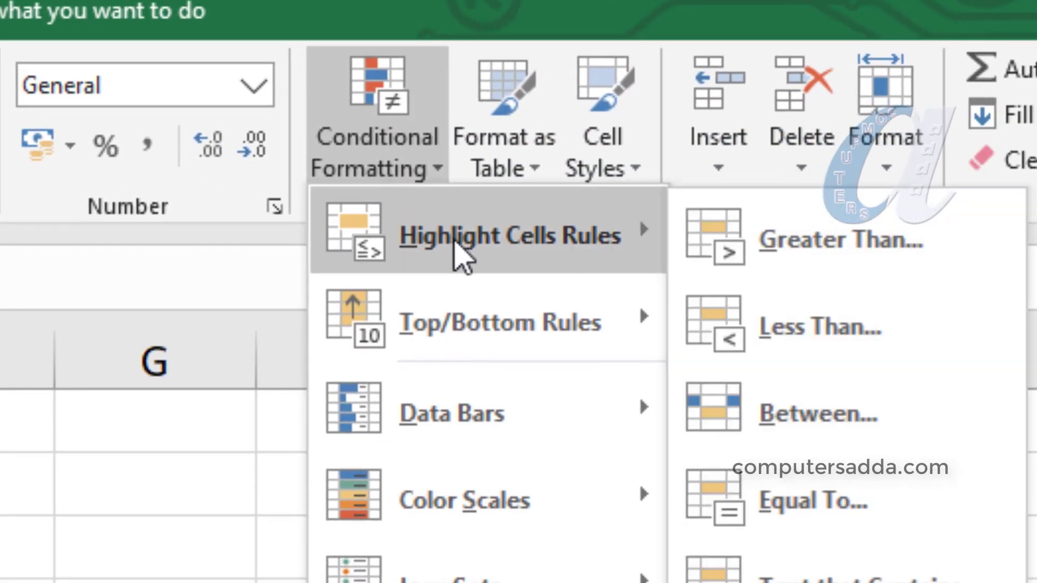
{"action": "mouse_move", "coordinate": [514, 228]}
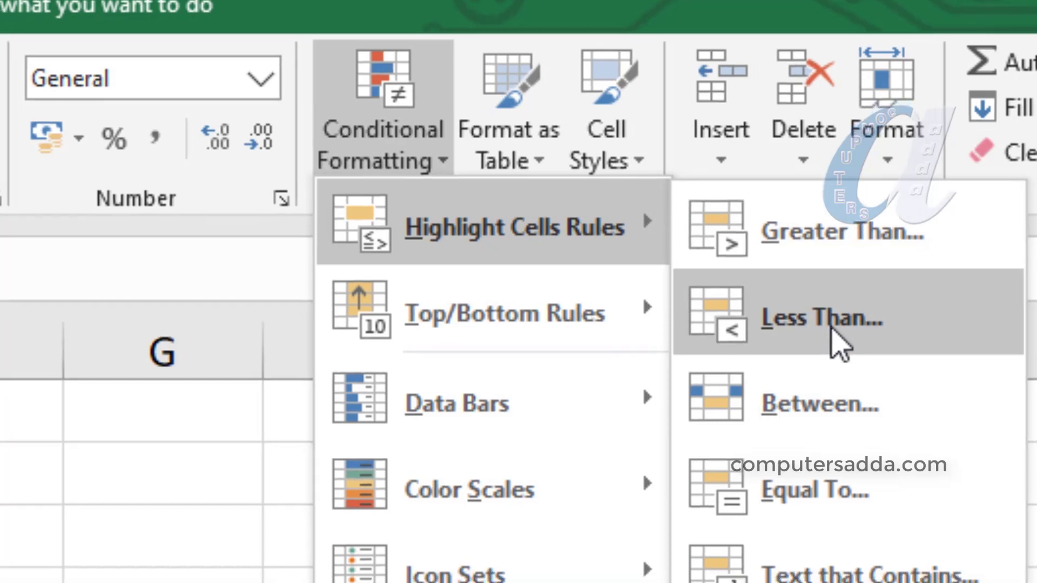
{"action": "left_click", "coordinate": [826, 333]}
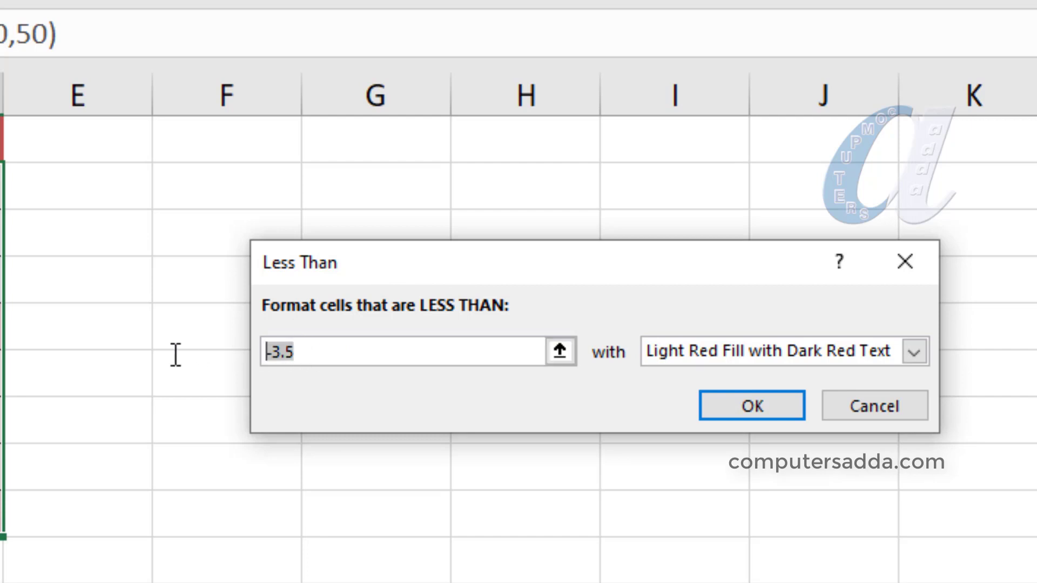
{"action": "type", "text": "0"}
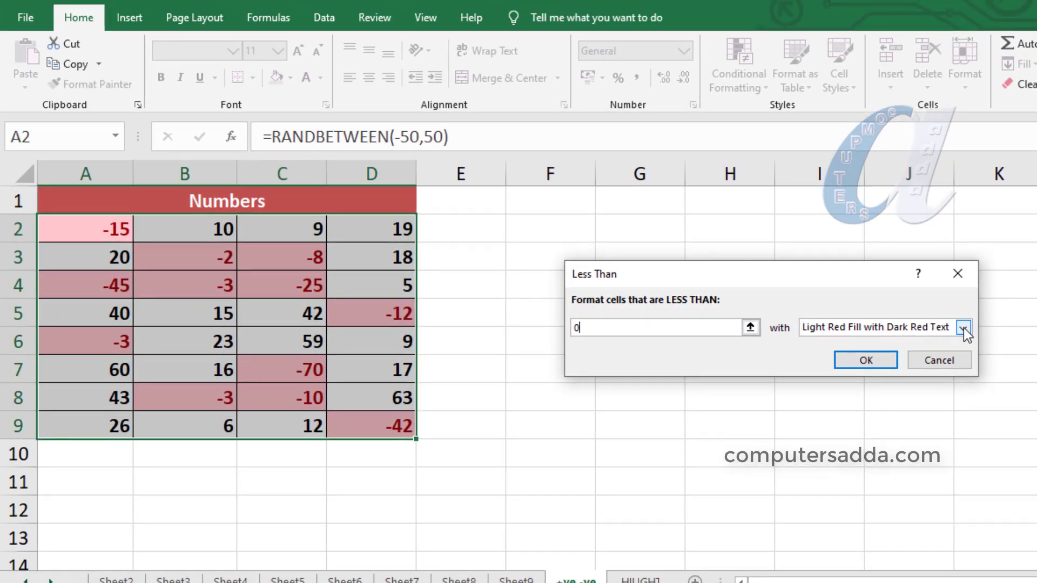
{"action": "left_click", "coordinate": [866, 361]}
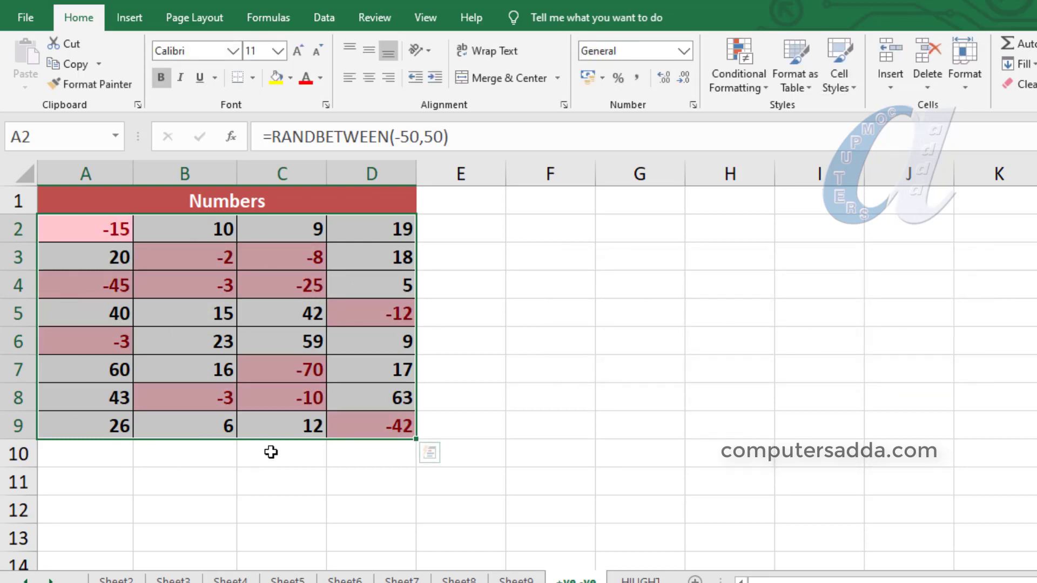
{"action": "left_click", "coordinate": [598, 454]}
Clear the conditional formatting rules from the selected cells A2:D9.
{"action": "left_click_drag", "start_coordinate": [55, 227], "coordinate": [386, 422]}
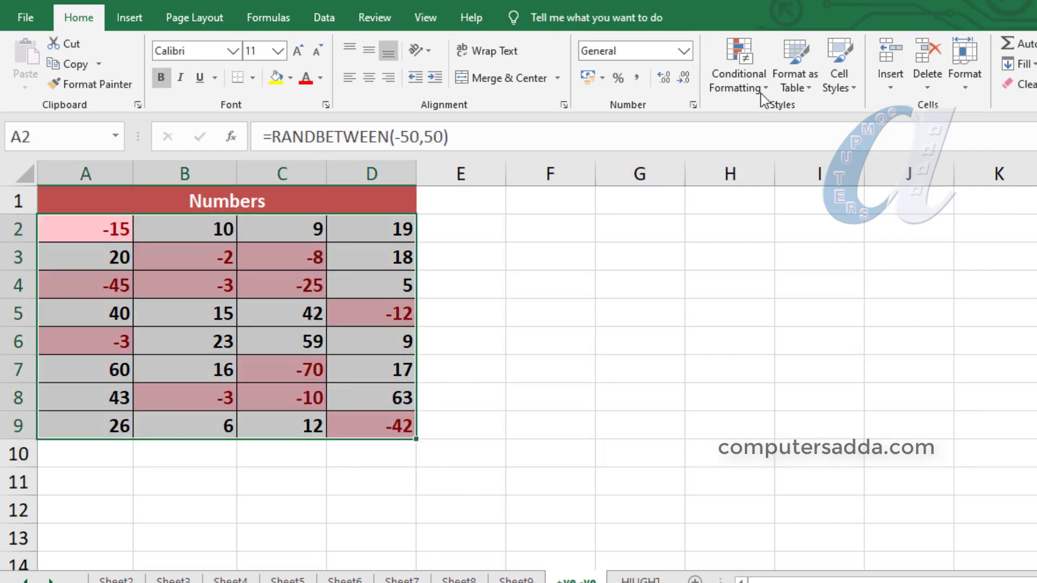
{"action": "left_click", "coordinate": [739, 89]}
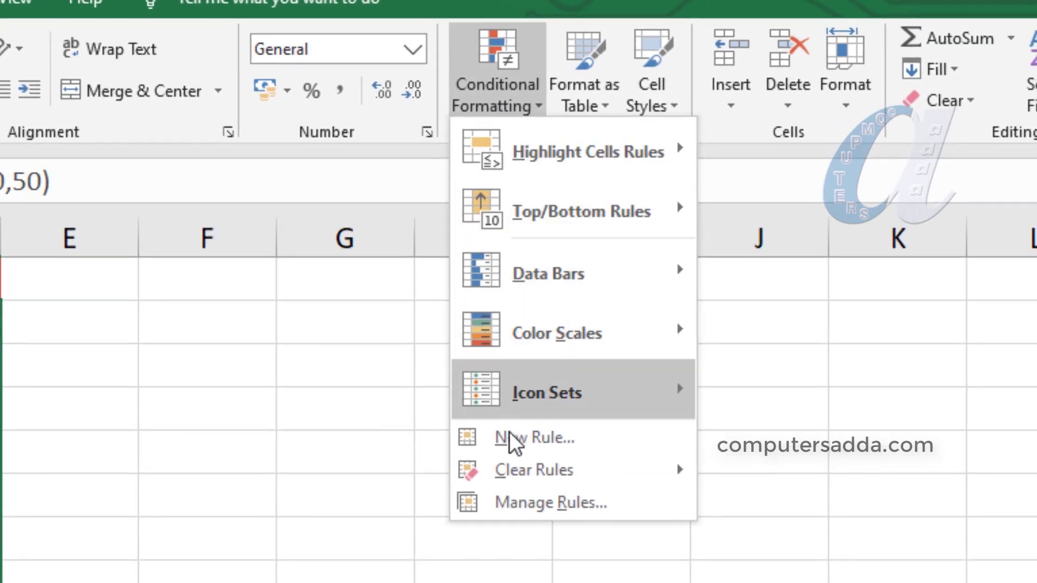
{"action": "mouse_move", "coordinate": [534, 470]}
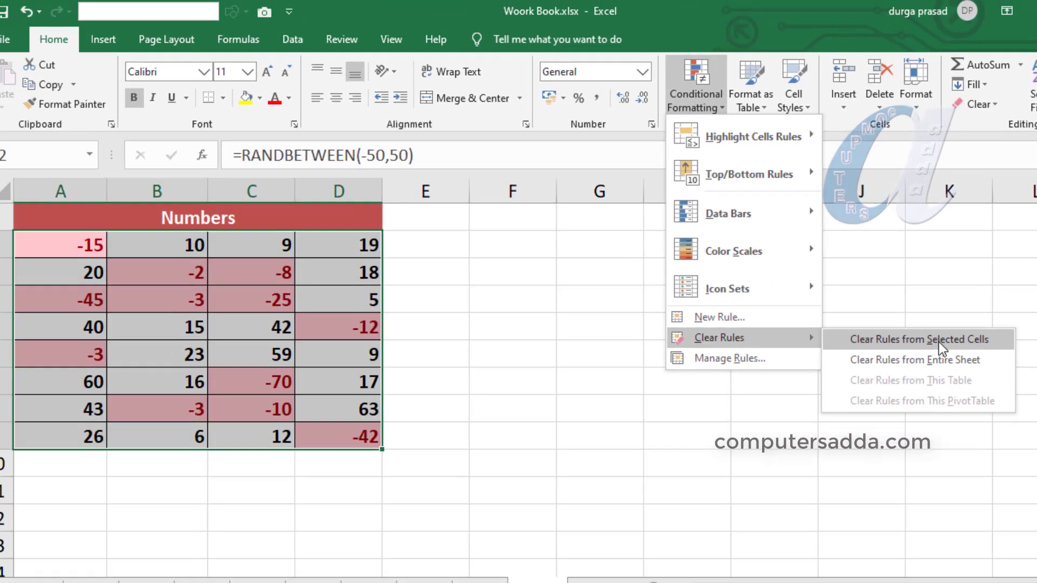
{"action": "left_click", "coordinate": [943, 339]}
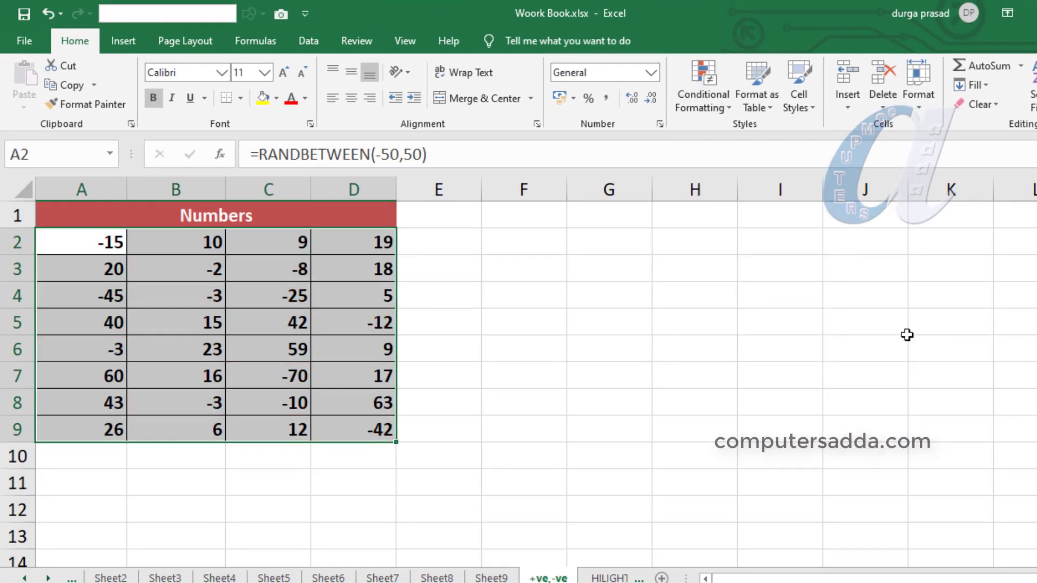
{"action": "left_click", "coordinate": [766, 340]}
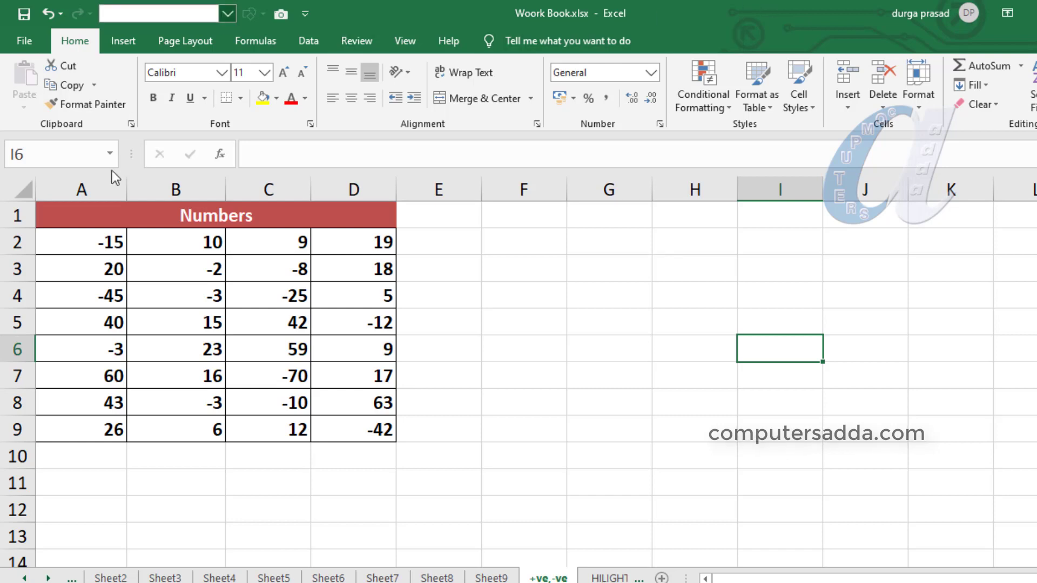
Format A2:D9 as Number with 2 decimals and negatives in red with a minus sign (-1234.10).
{"action": "mouse_move", "coordinate": [81, 241]}
{"action": "left_mouse_down"}
{"action": "mouse_move", "coordinate": [356, 365]}
{"action": "mouse_move", "coordinate": [358, 429]}
{"action": "left_mouse_up"}
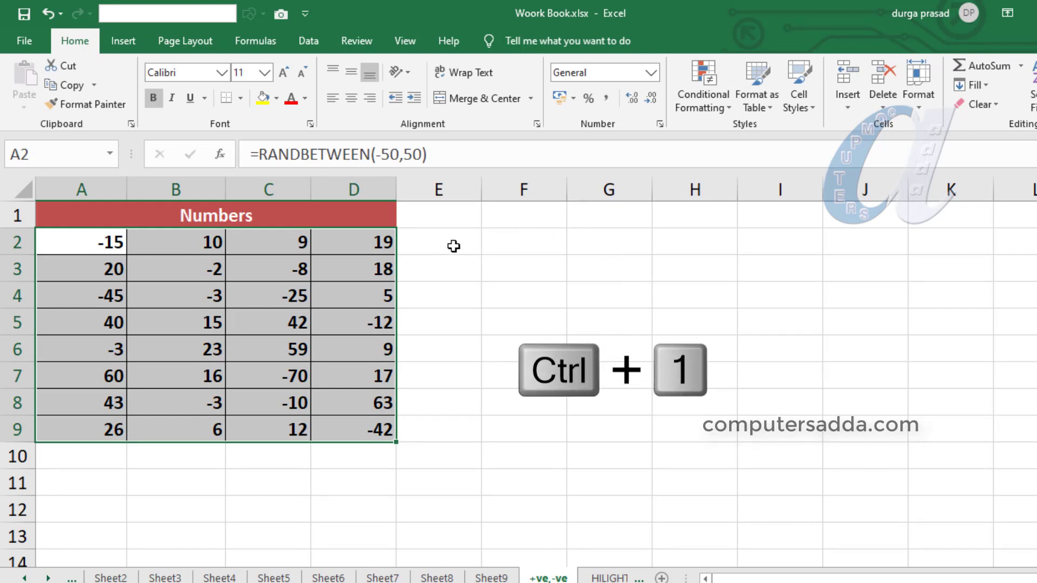
{"action": "key", "text": "ctrl+1"}
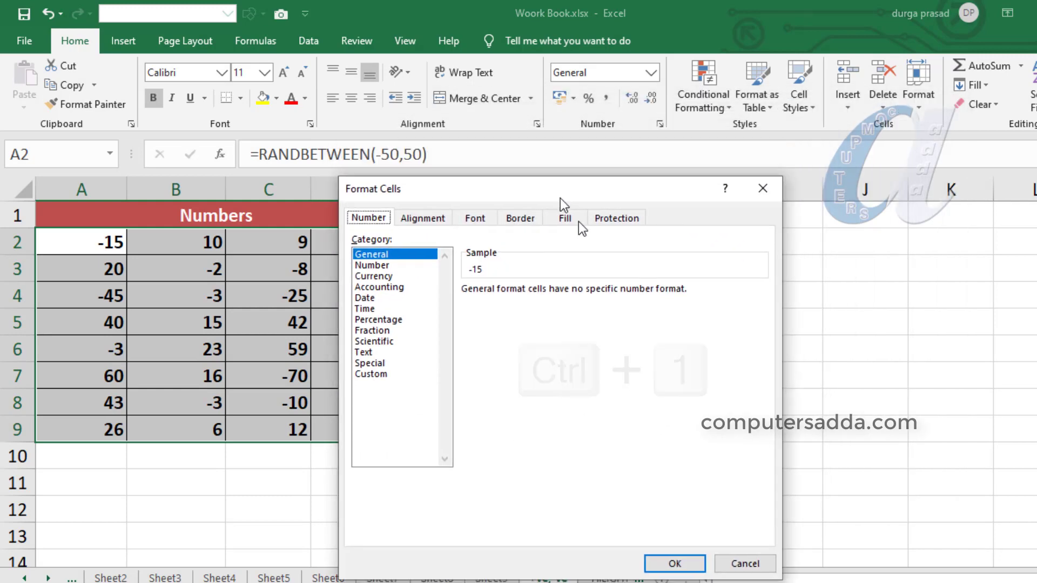
{"action": "left_click_drag", "start_coordinate": [560, 199], "coordinate": [678, 123]}
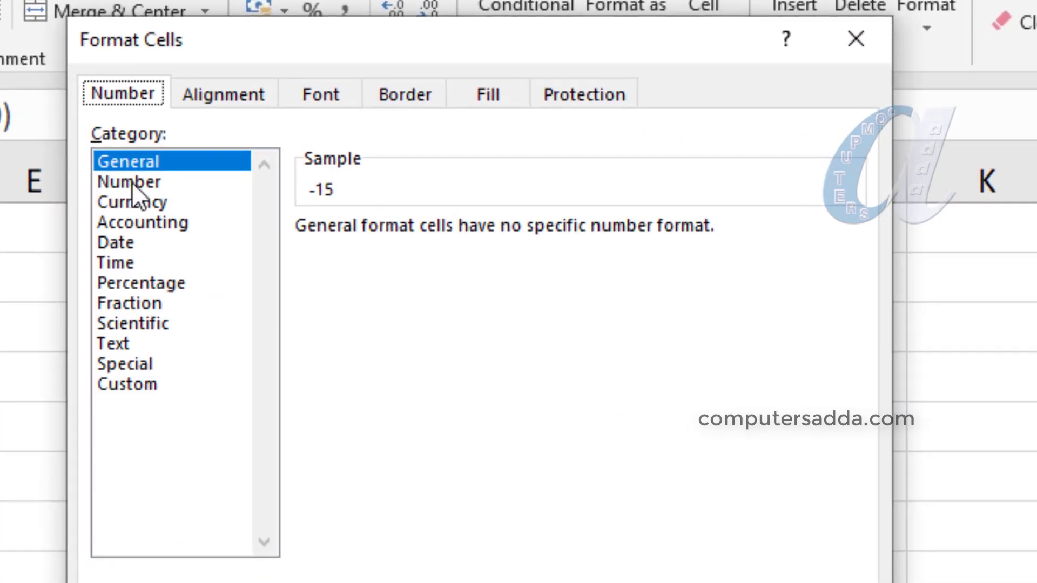
{"action": "left_click", "coordinate": [491, 190]}
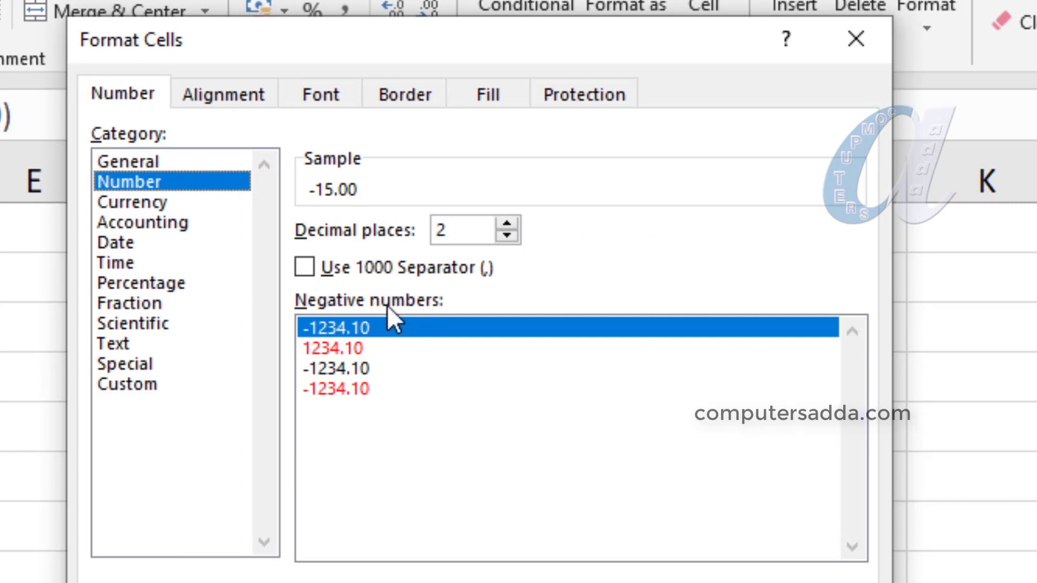
{"action": "left_click", "coordinate": [334, 348]}
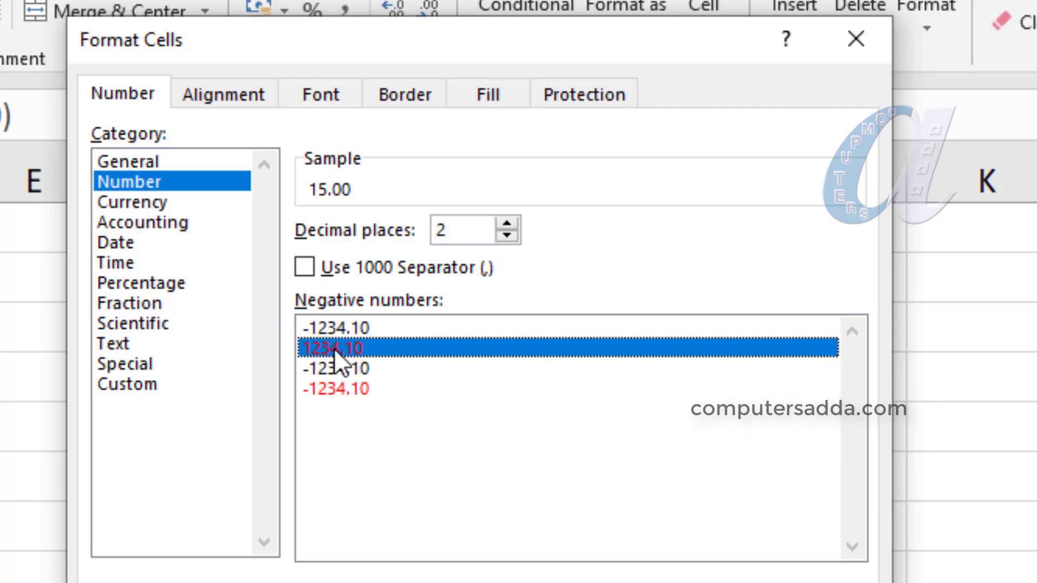
{"action": "left_click", "coordinate": [320, 391]}
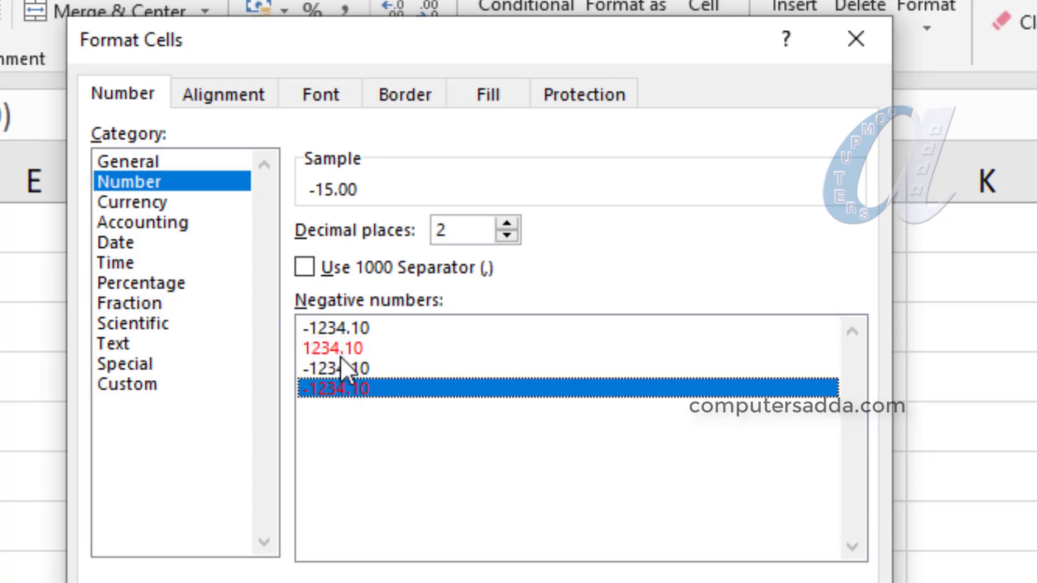
{"action": "left_click", "coordinate": [344, 353]}
{"action": "left_click", "coordinate": [332, 387]}
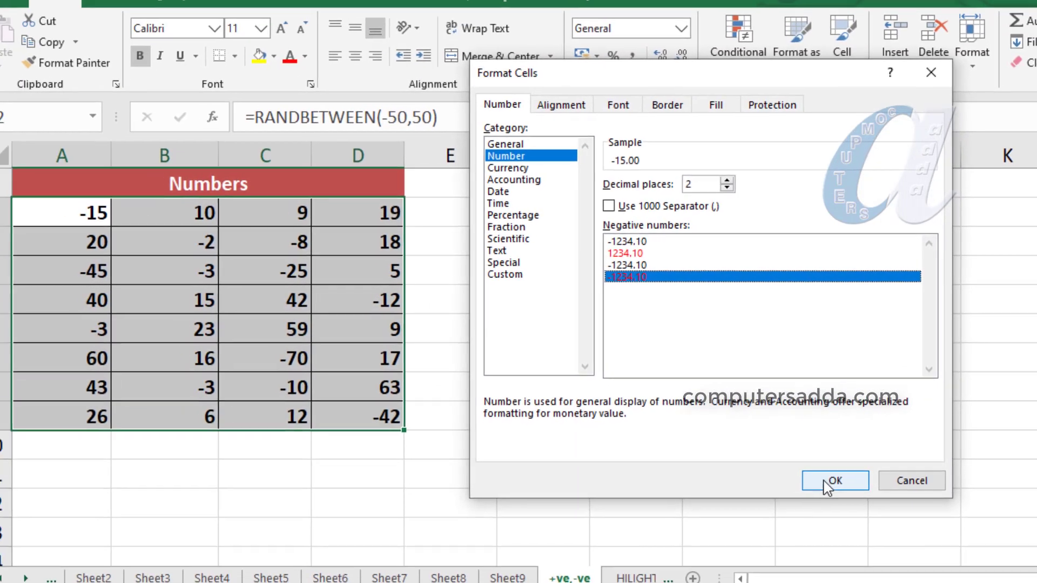
{"action": "left_click", "coordinate": [803, 510]}
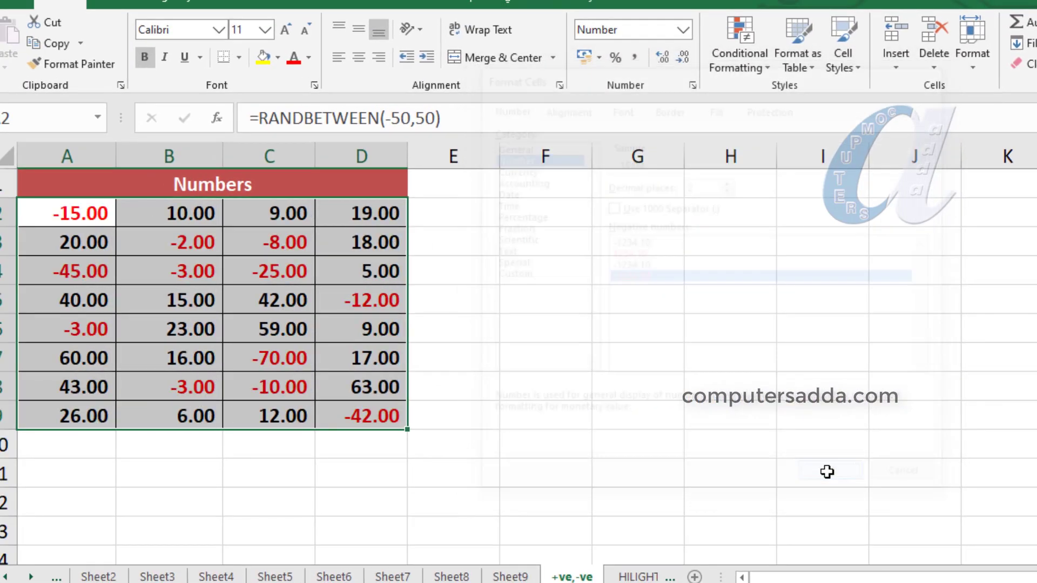
{"action": "left_click", "coordinate": [783, 419]}
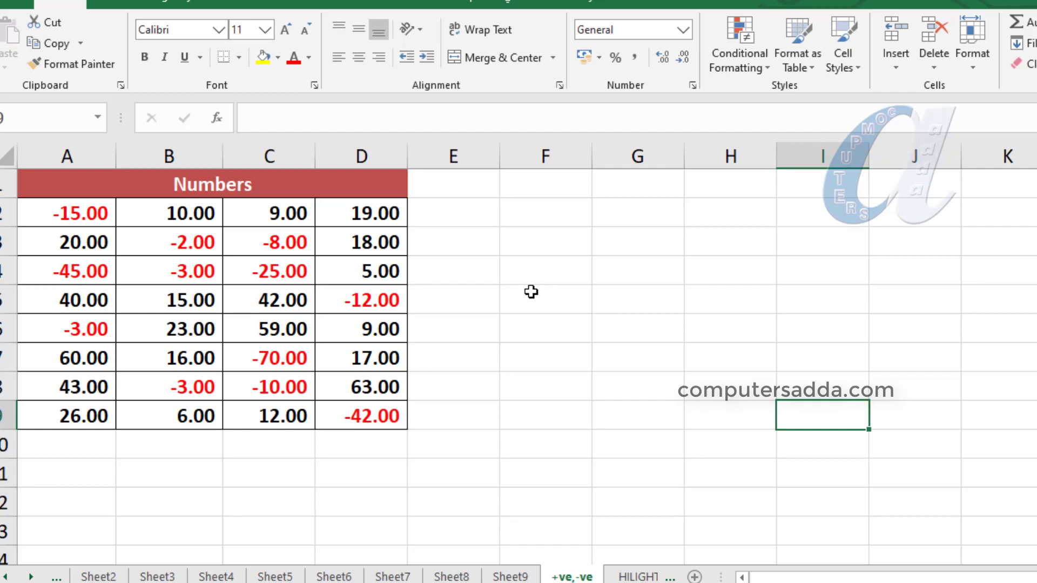
Undo, then reformat A2:D9 as Number with red negatives shown without a minus sign (1234.10).
{"action": "key", "text": "ctrl+z"}
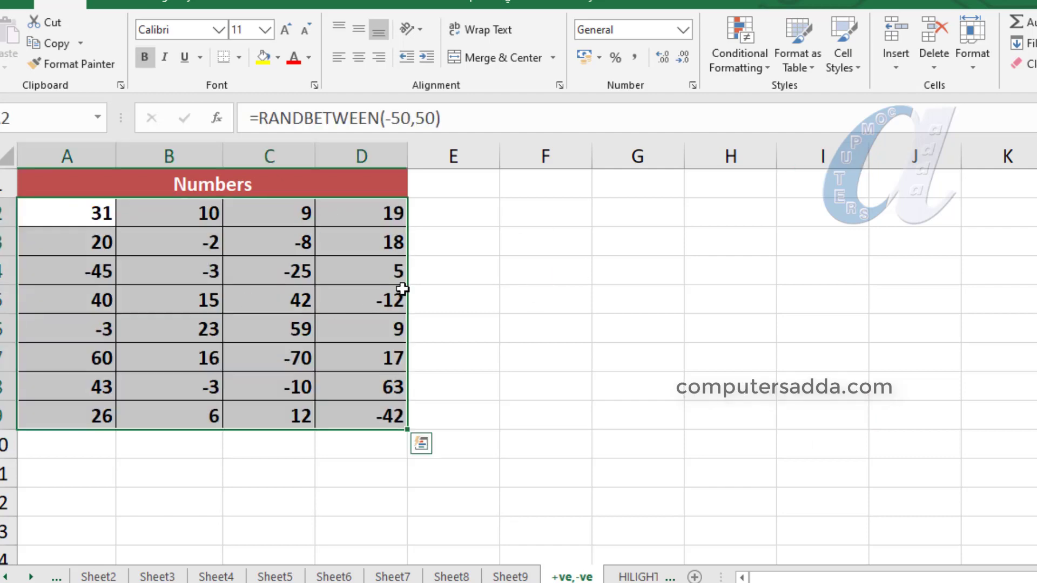
{"action": "key", "text": "ctrl+1"}
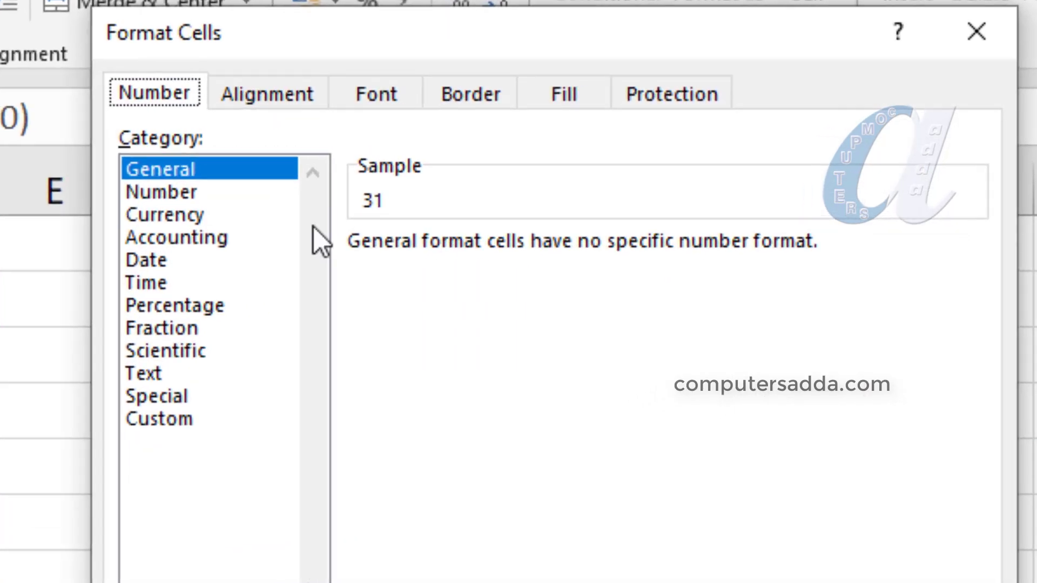
{"action": "left_click", "coordinate": [116, 198]}
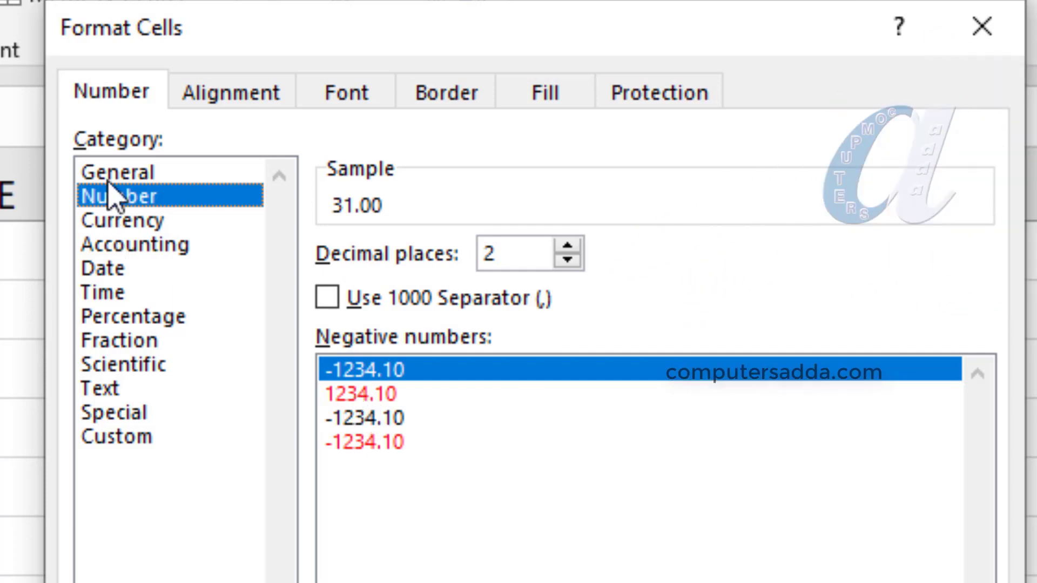
{"action": "left_click", "coordinate": [351, 396]}
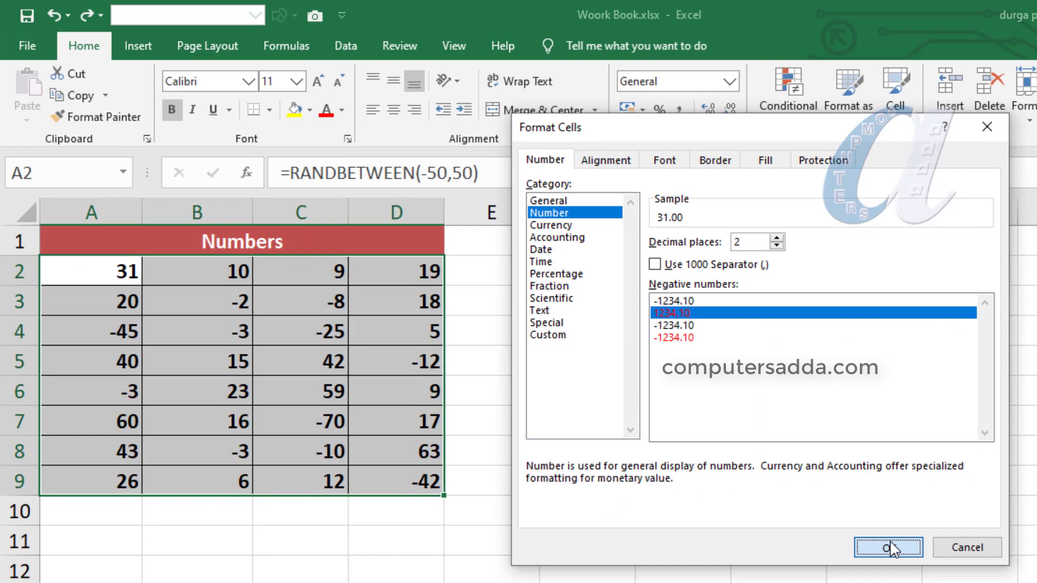
{"action": "left_click", "coordinate": [886, 579]}
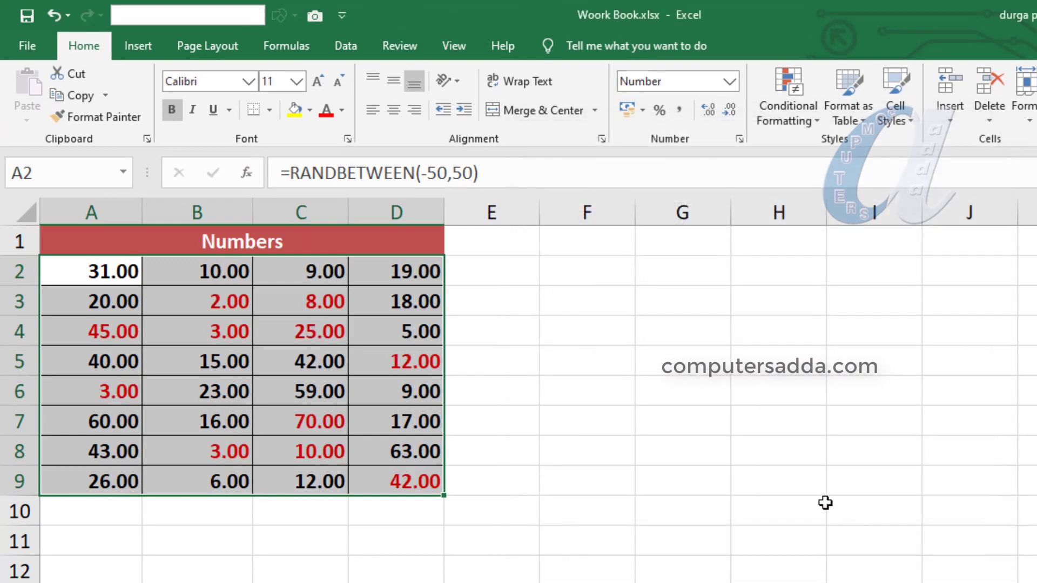
{"action": "left_click", "coordinate": [744, 423]}
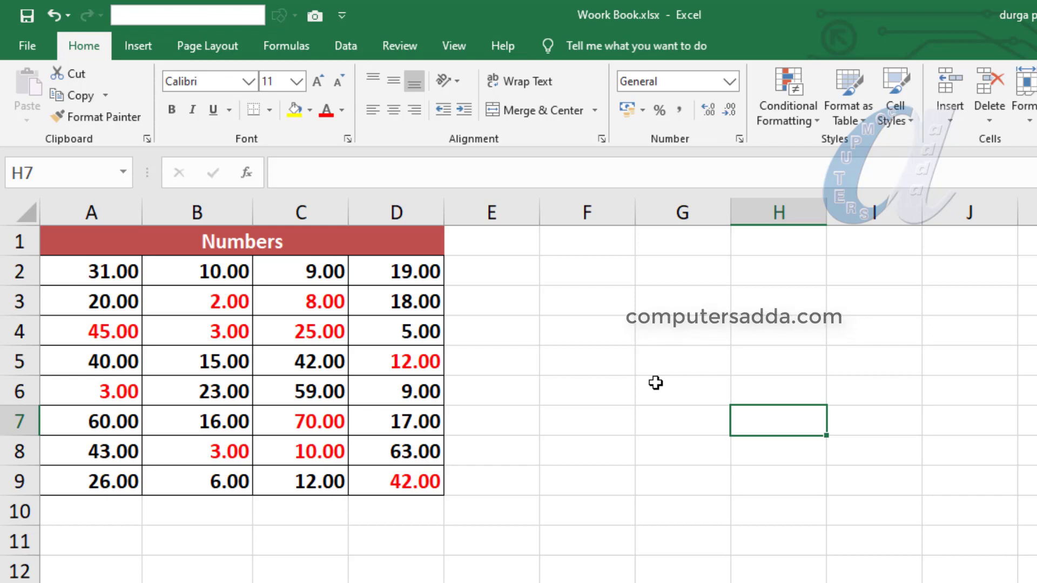
Undo the red number format and switch the cells' format to the Custom category.
{"action": "key", "text": "ctrl+z"}
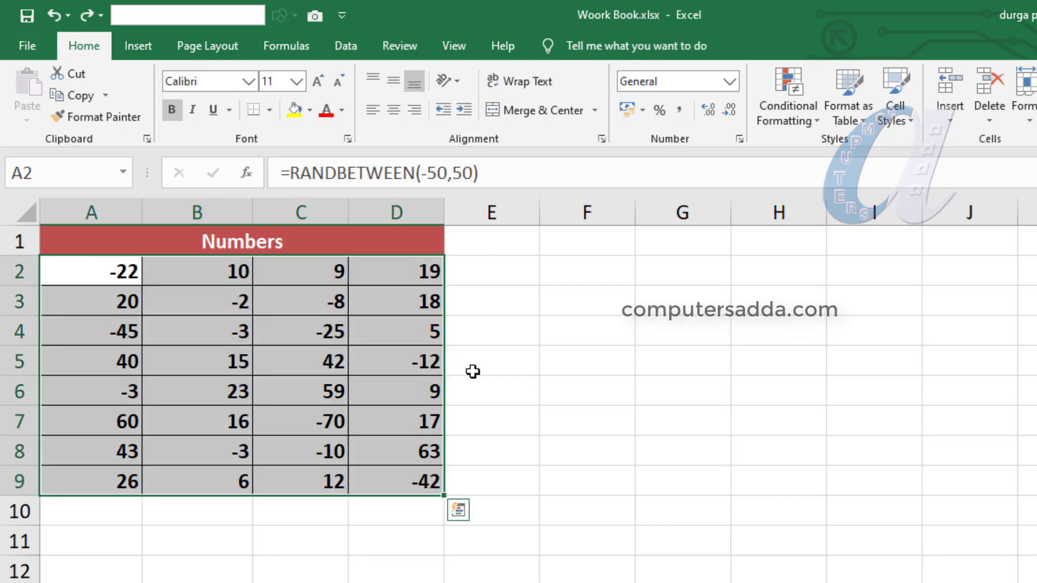
{"action": "key", "text": "Escape"}
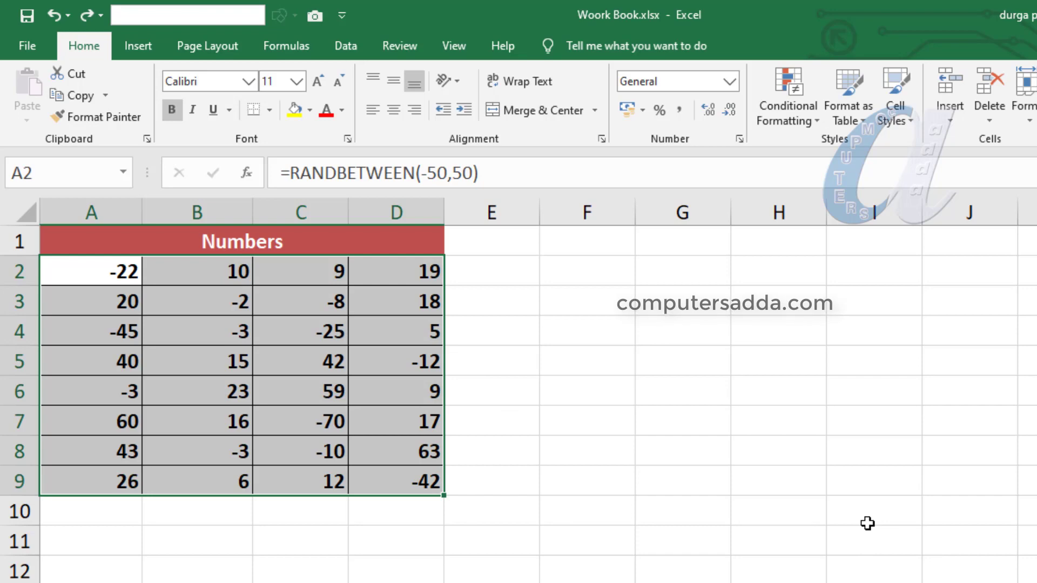
{"action": "key", "text": "ctrl+1"}
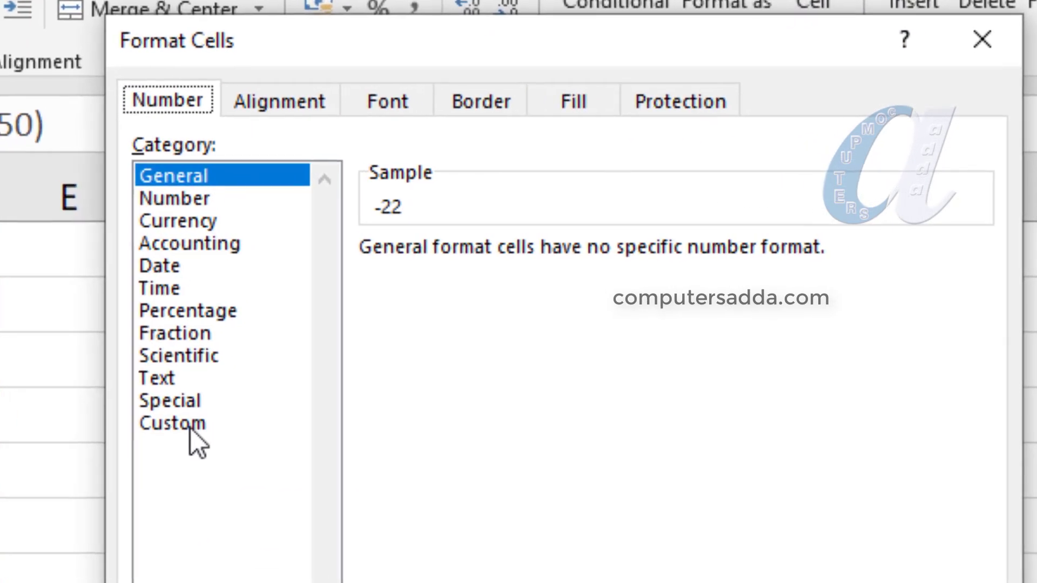
{"action": "left_click", "coordinate": [550, 335]}
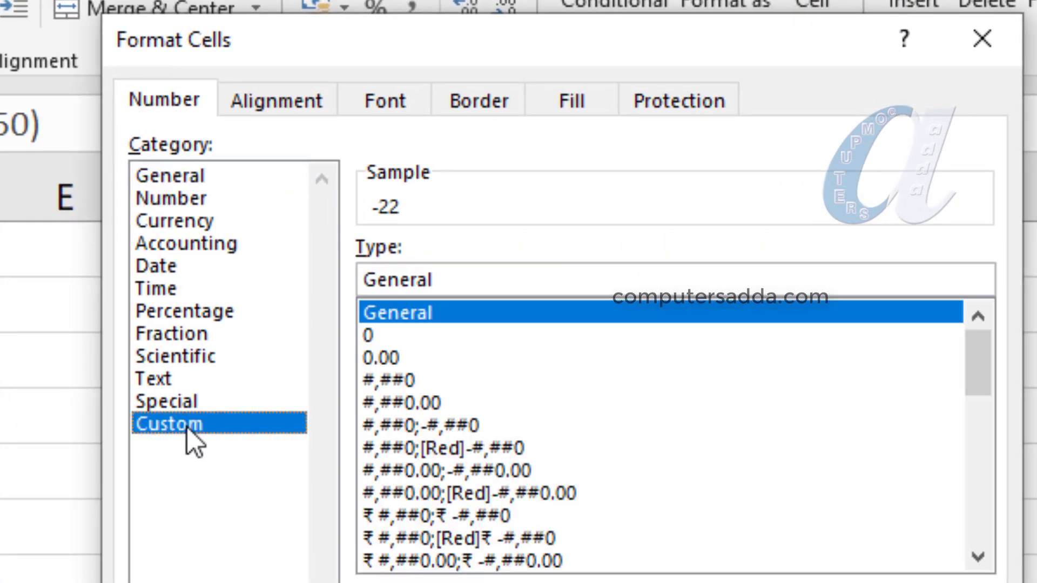
{"action": "left_click", "coordinate": [447, 279]}
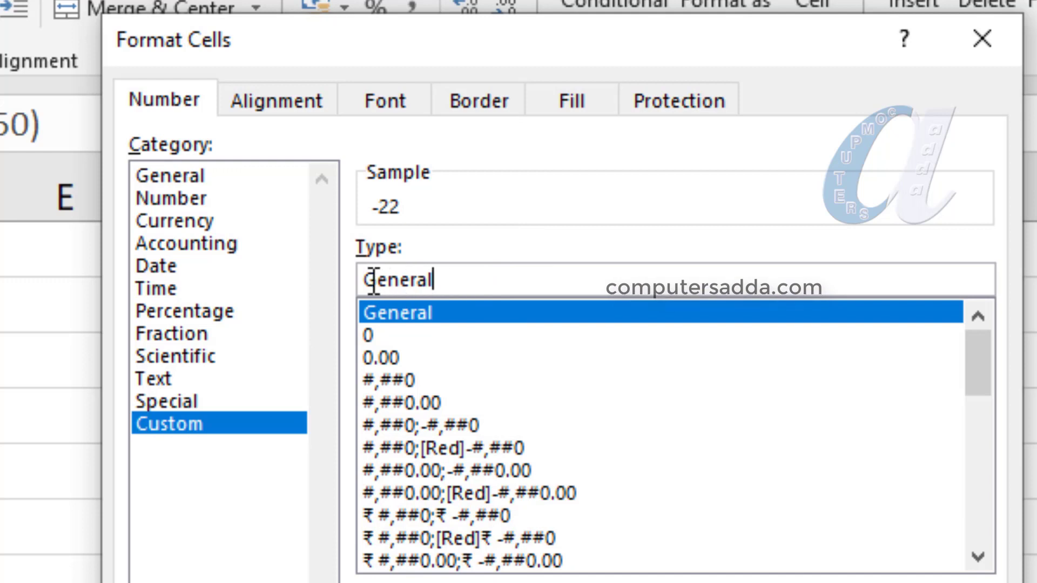
Build the Type code General;General;General;General by copying and pasting 'General;'.
{"action": "left_click_drag", "start_coordinate": [367, 279], "coordinate": [473, 282]}
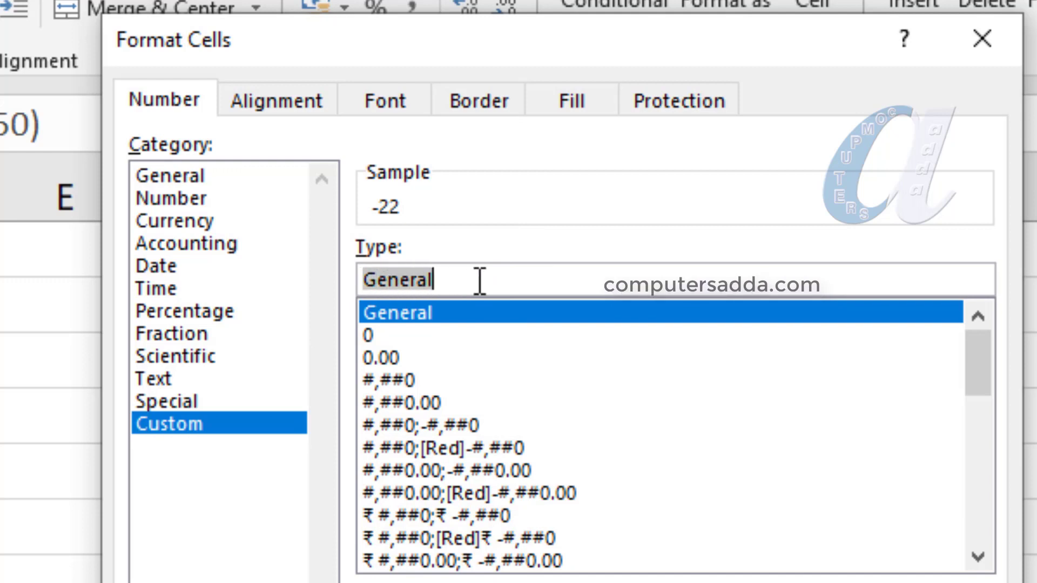
{"action": "left_click", "coordinate": [480, 281]}
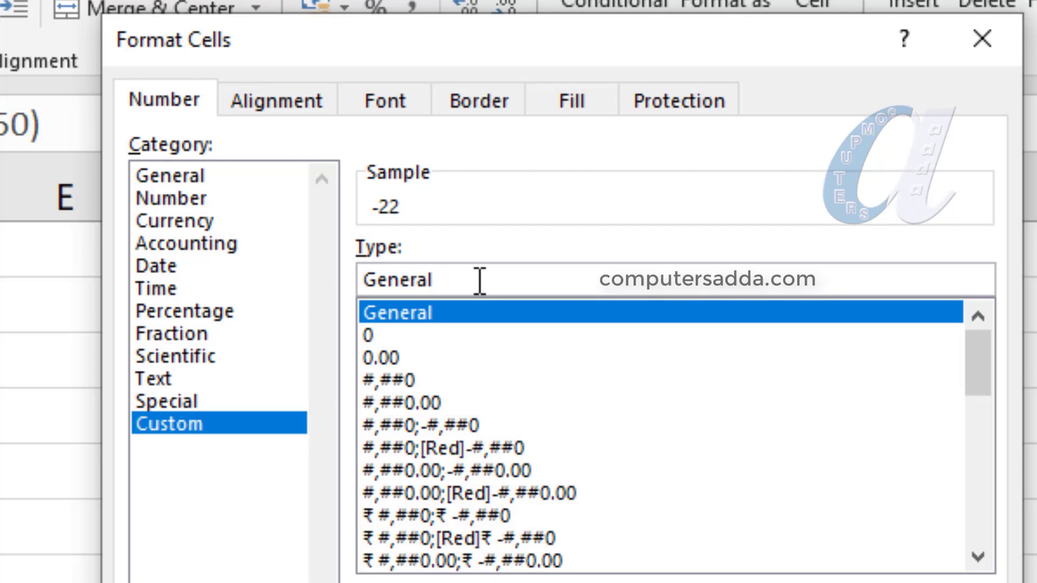
{"action": "type", "text": ";"}
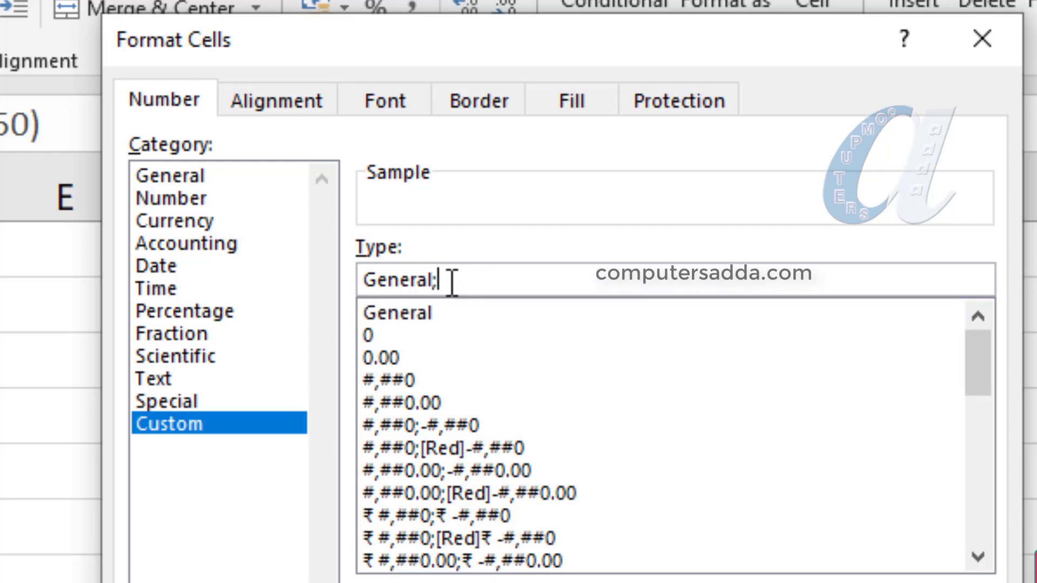
{"action": "left_click_drag", "start_coordinate": [470, 283], "coordinate": [250, 285]}
{"action": "key", "text": "ctrl+c"}
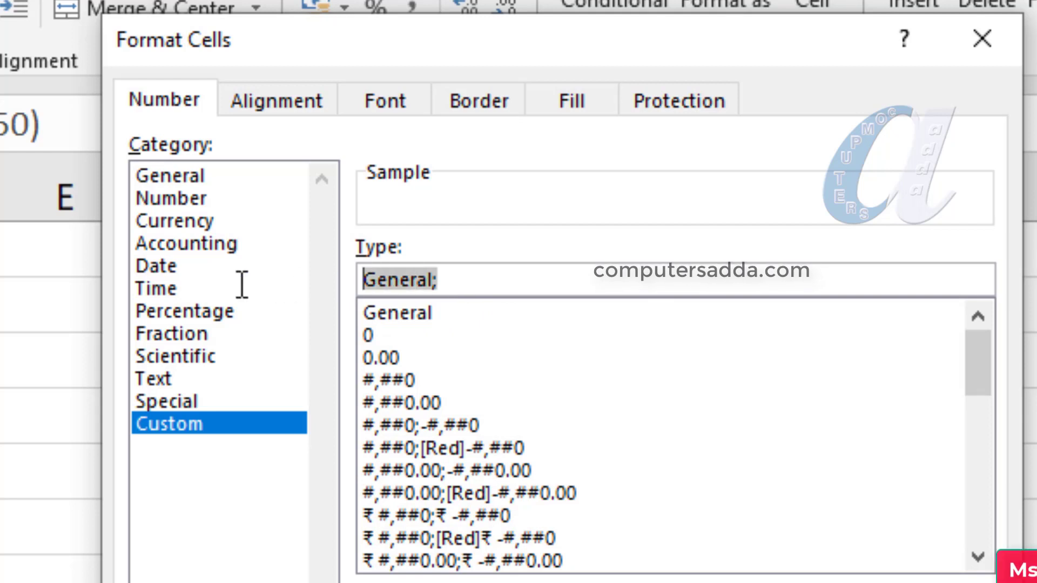
{"action": "left_click", "coordinate": [526, 281]}
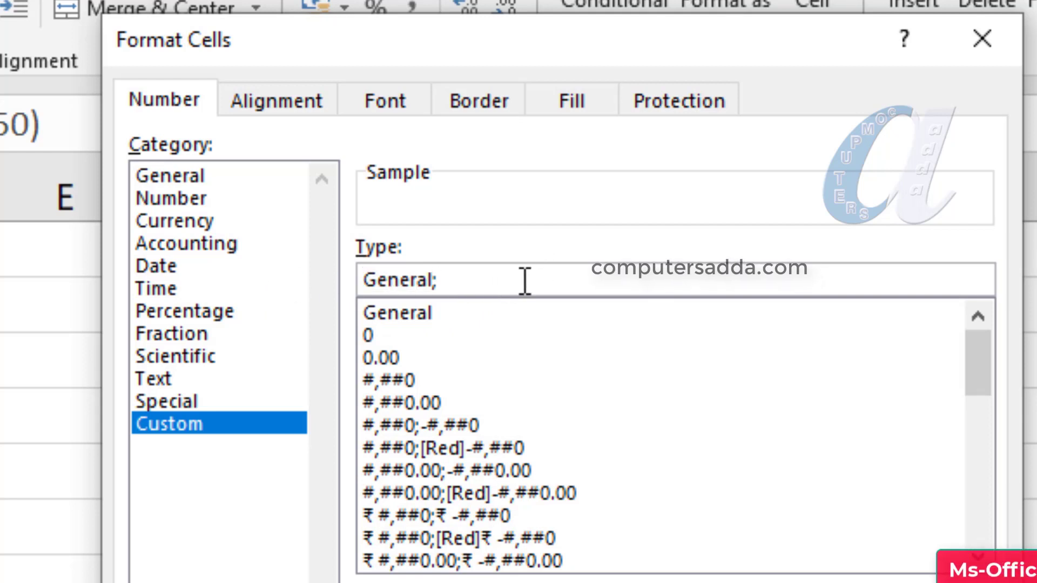
{"action": "key", "text": "ctrl+v"}
{"action": "key", "text": "ctrl+v"}
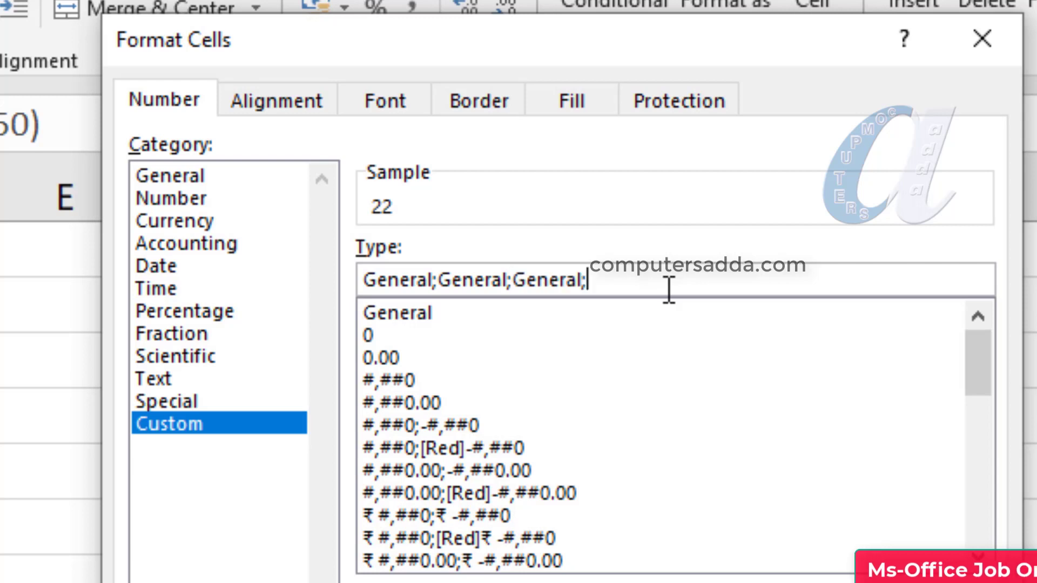
{"action": "key", "text": "ctrl+v"}
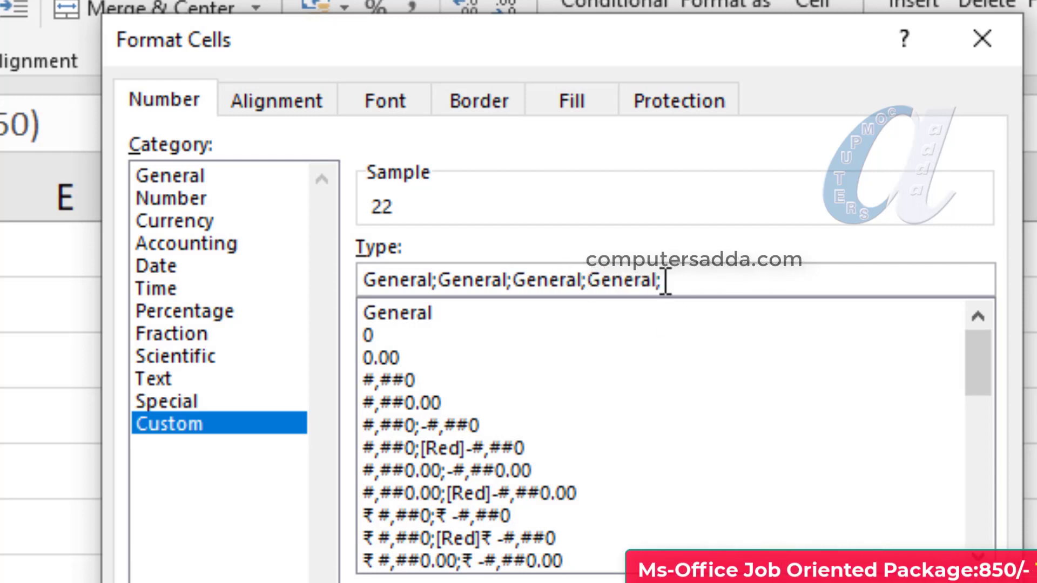
{"action": "key", "text": "BackSpace"}
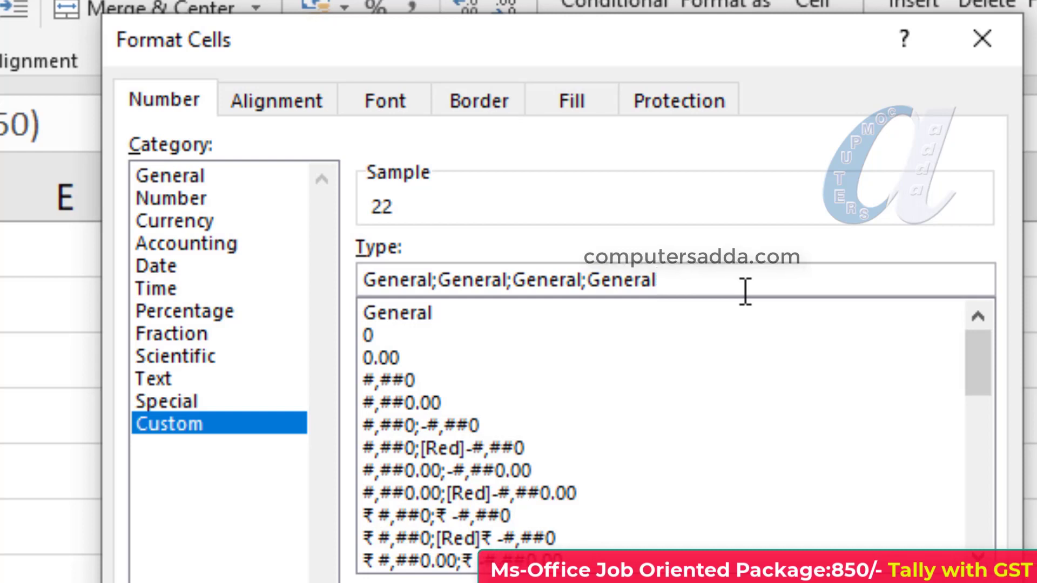
{"action": "left_click_drag", "start_coordinate": [439, 280], "coordinate": [511, 287]}
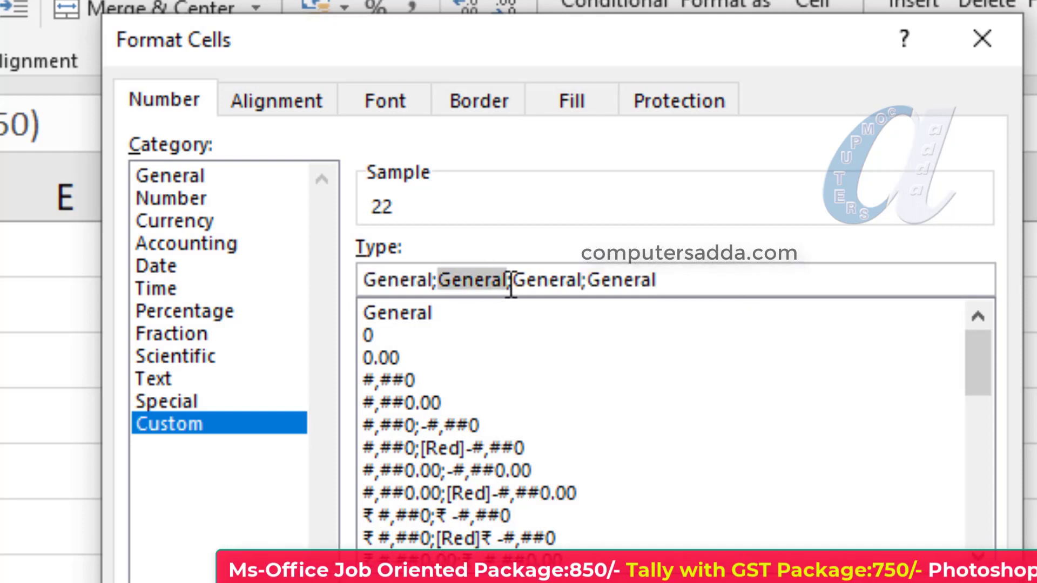
Wrap the second section in parentheses to get General;(General);General;General and apply it.
{"action": "left_click", "coordinate": [477, 280]}
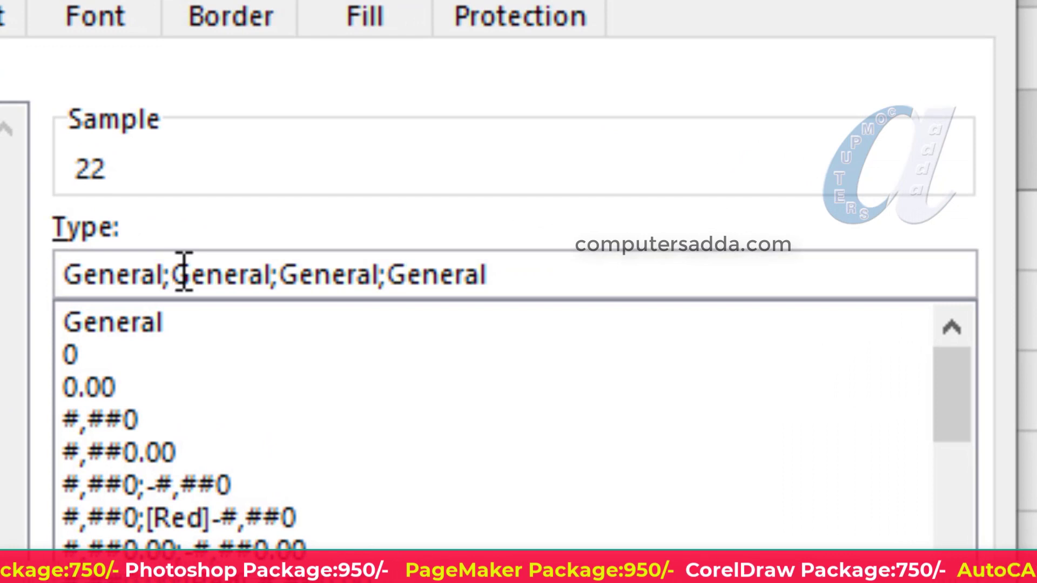
{"action": "type", "text": "("}
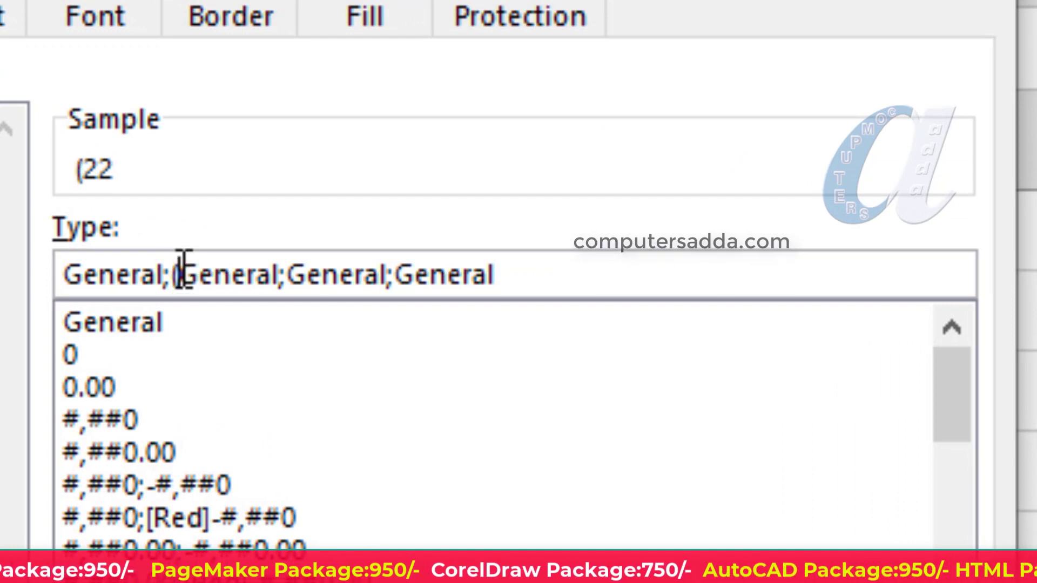
{"action": "left_click", "coordinate": [275, 275]}
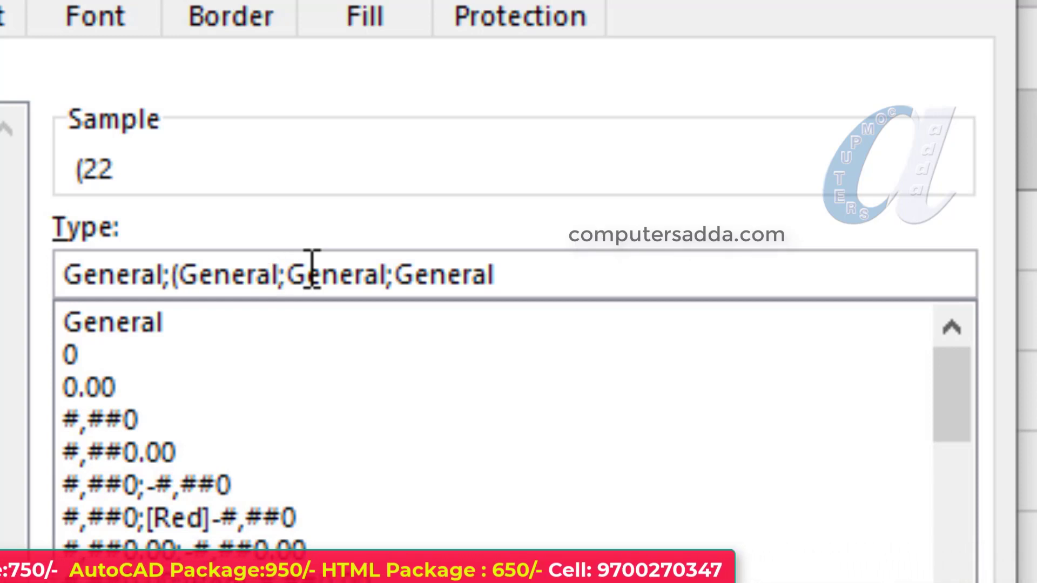
{"action": "type", "text": ")"}
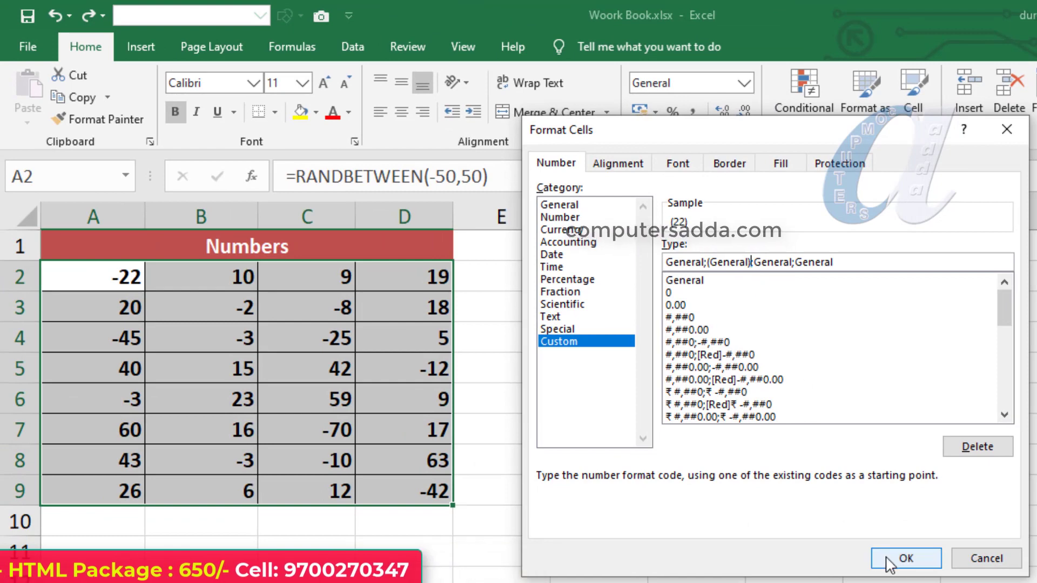
{"action": "left_click", "coordinate": [905, 559]}
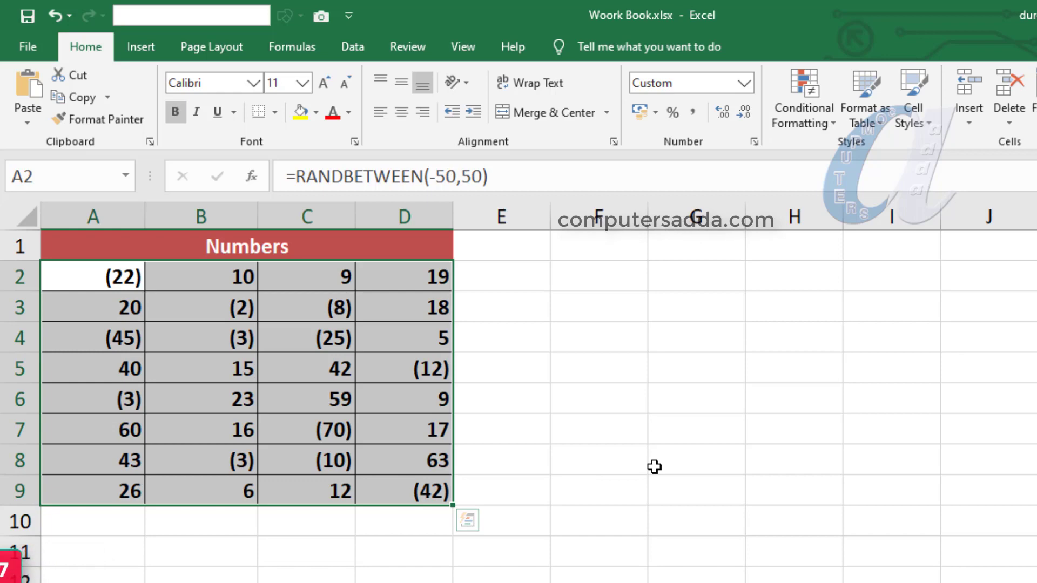
Reopen Format Cells with Ctrl+1 to edit the General;(General);General code.
{"action": "key", "text": "ctrl+1"}
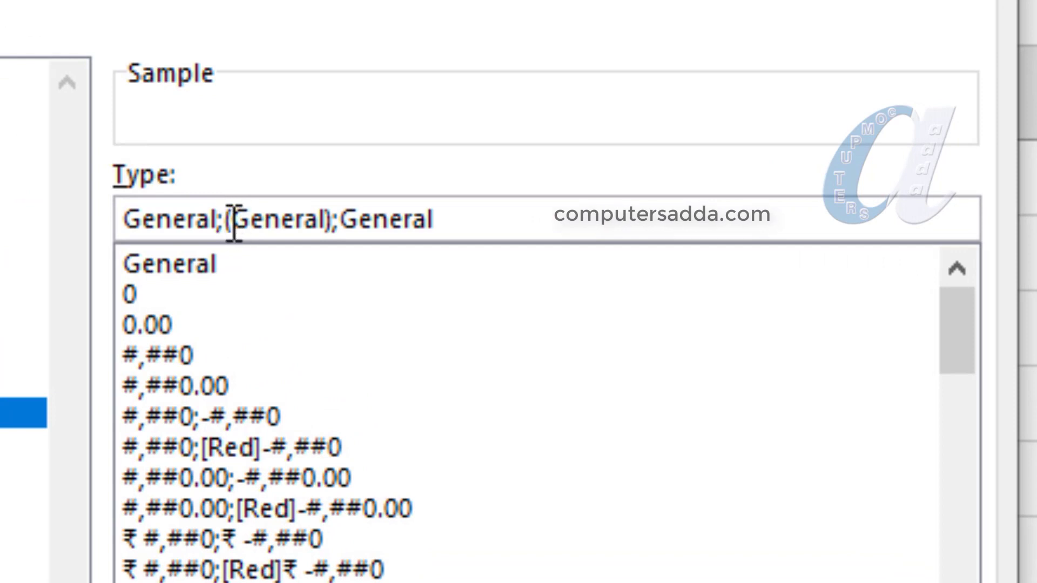
Change the code to [blue]General;[red]-(General);General and apply it to A2:D9.
{"action": "left_click", "coordinate": [231, 220]}
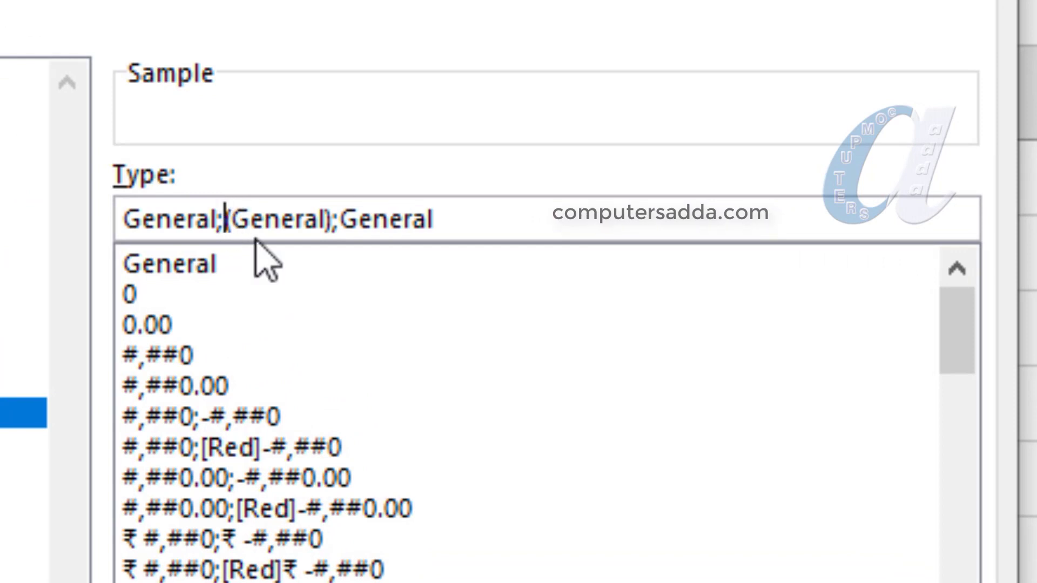
{"action": "type", "text": "[re"}
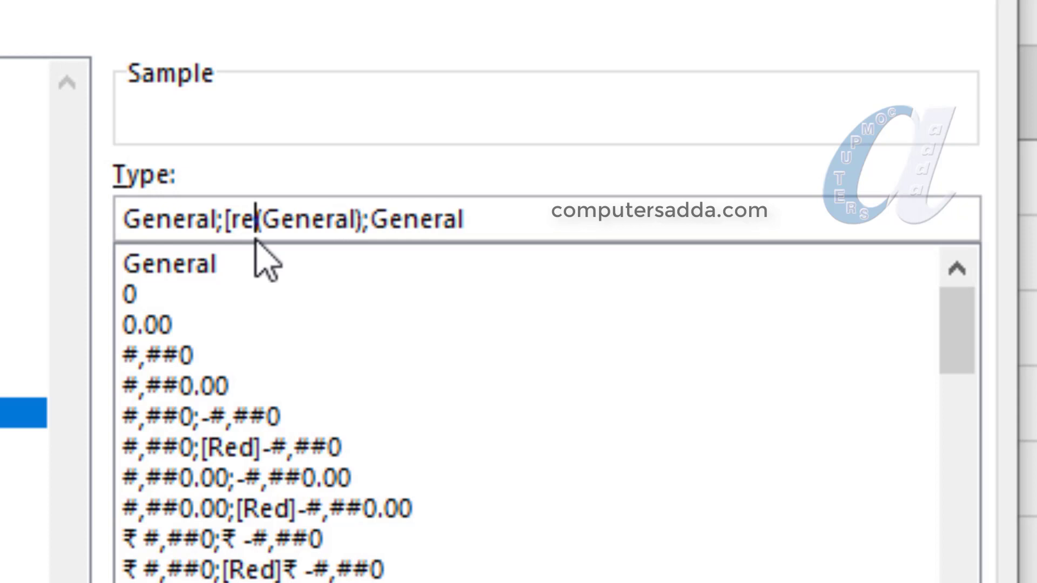
{"action": "type", "text": "d]"}
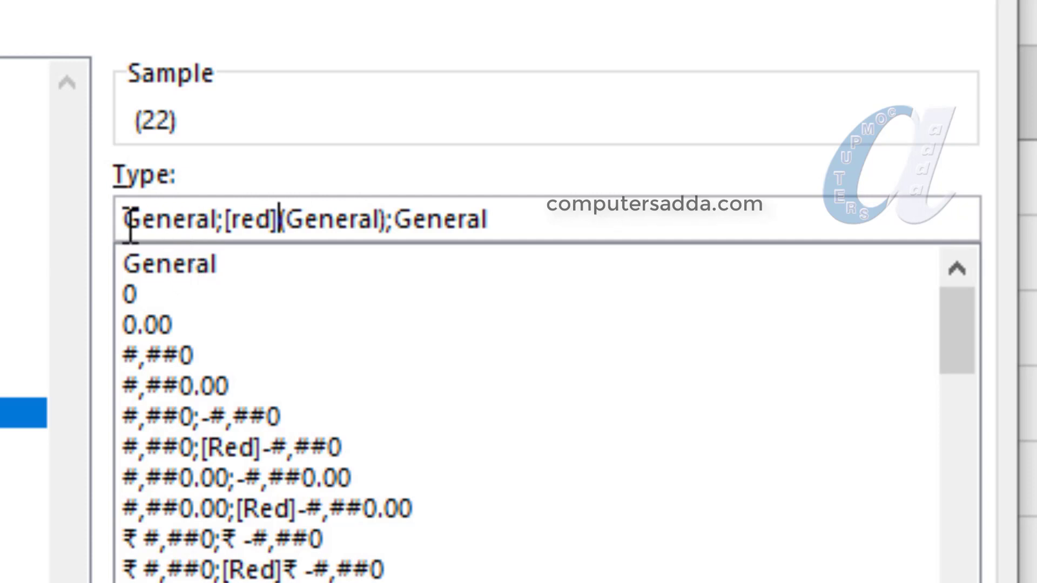
{"action": "mouse_move", "coordinate": [136, 216]}
{"action": "left_mouse_down"}
{"action": "mouse_move", "coordinate": [123, 219]}
{"action": "mouse_move", "coordinate": [134, 216]}
{"action": "left_mouse_up"}
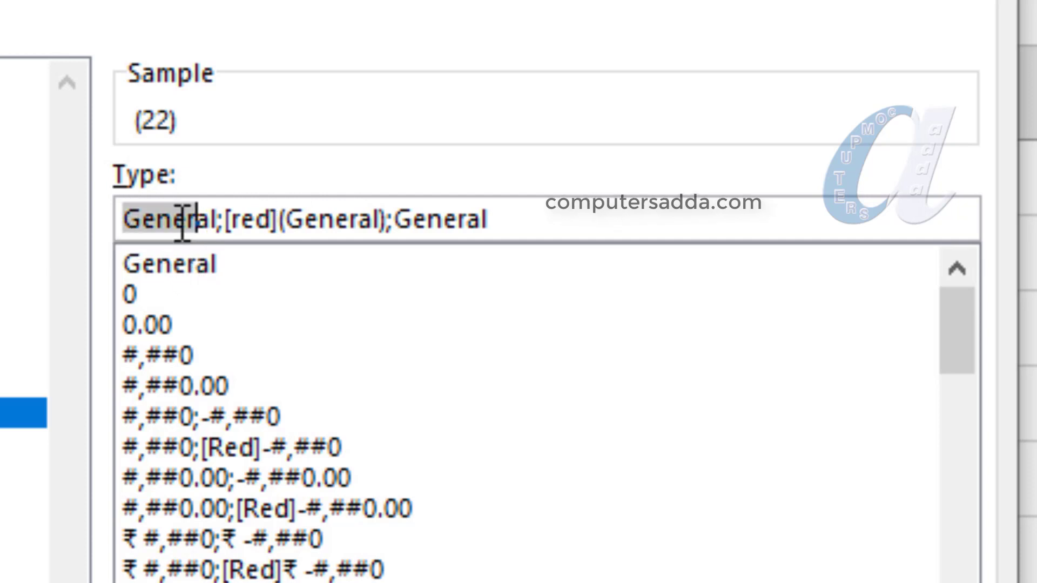
{"action": "left_click", "coordinate": [130, 221]}
{"action": "type", "text": "["}
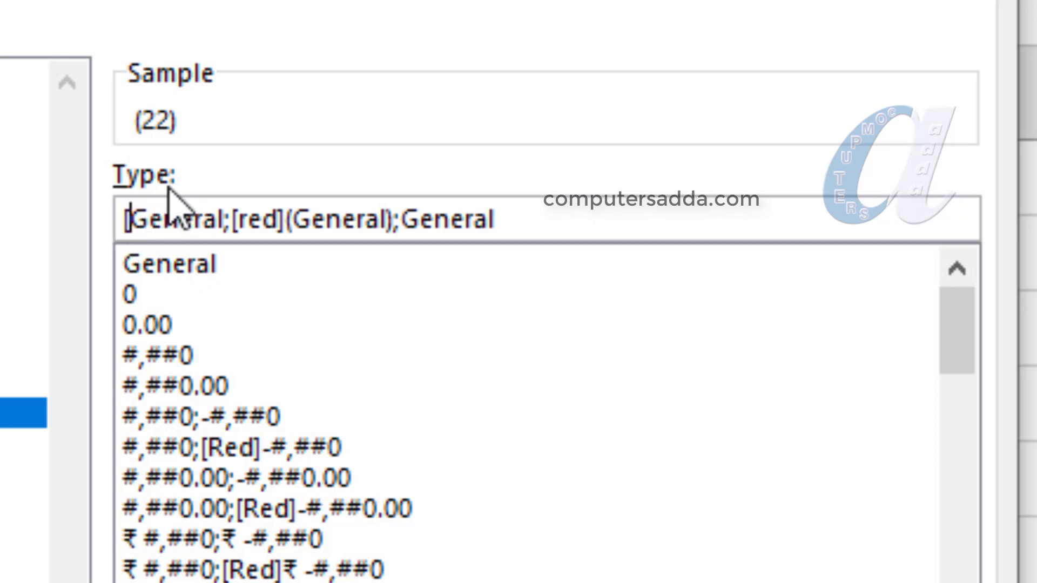
{"action": "type", "text": "blue"}
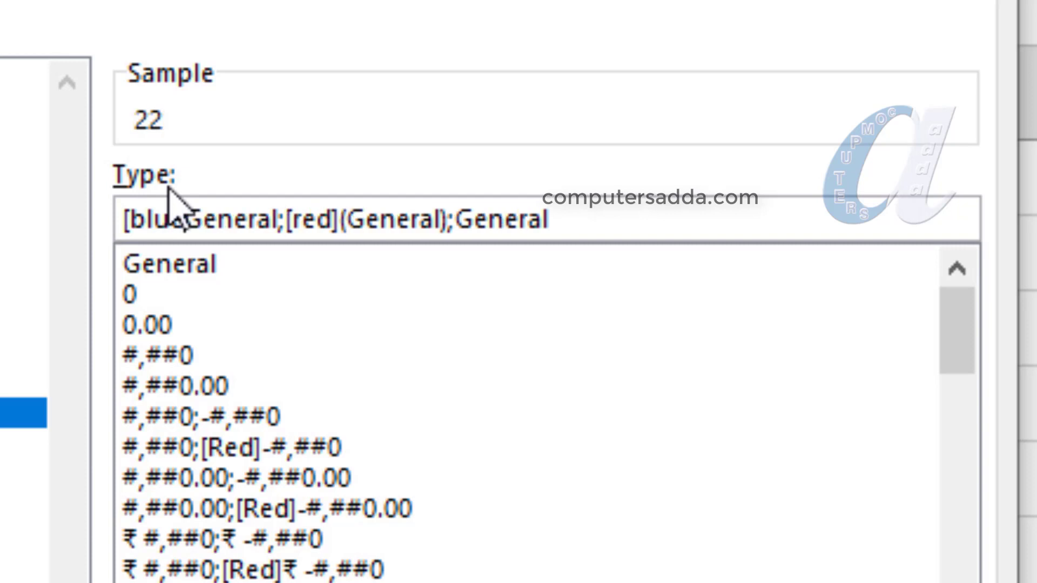
{"action": "type", "text": "]"}
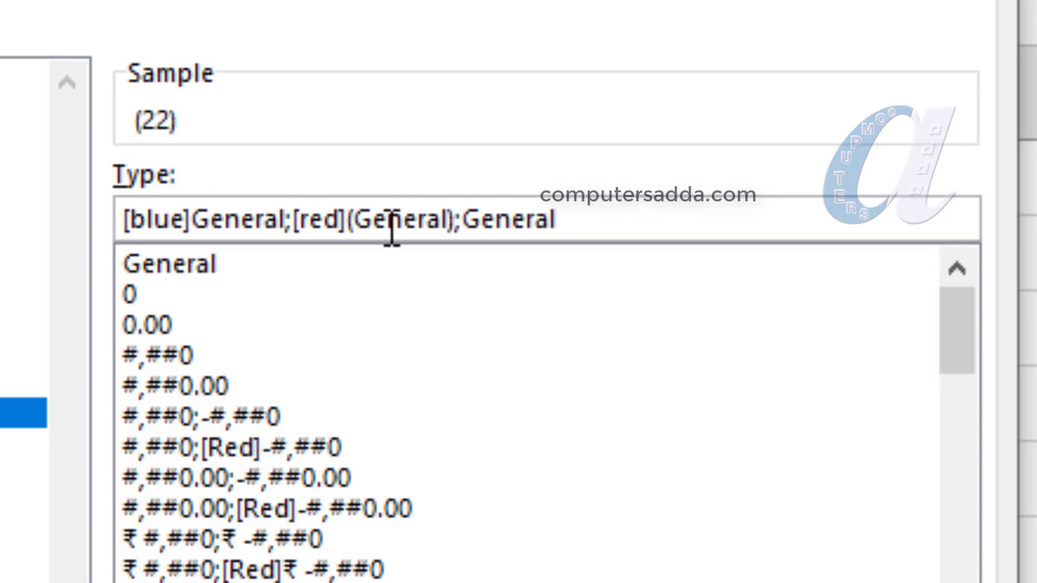
{"action": "left_click", "coordinate": [356, 221]}
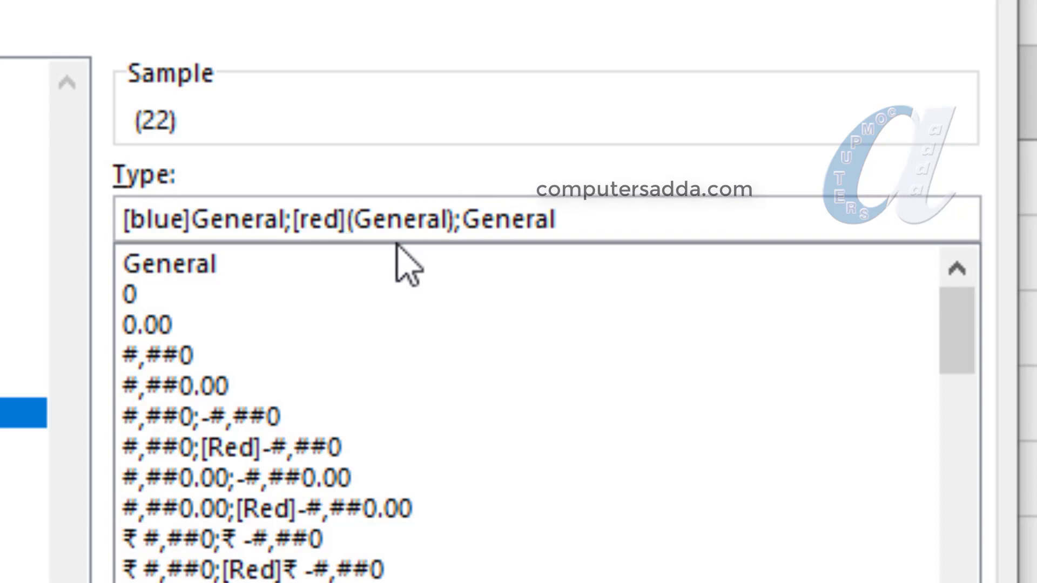
{"action": "type", "text": "-"}
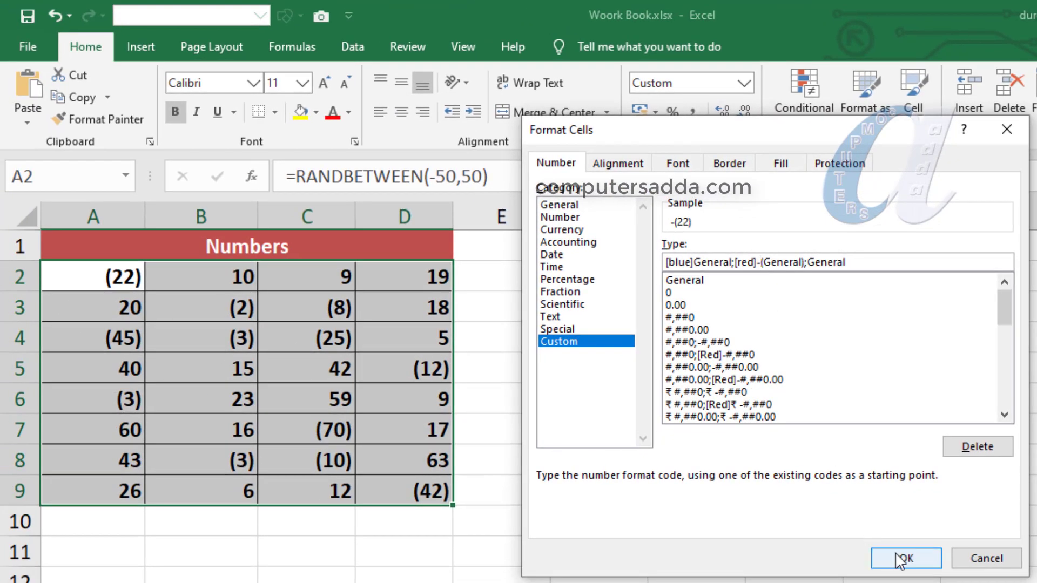
{"action": "left_click", "coordinate": [899, 559]}
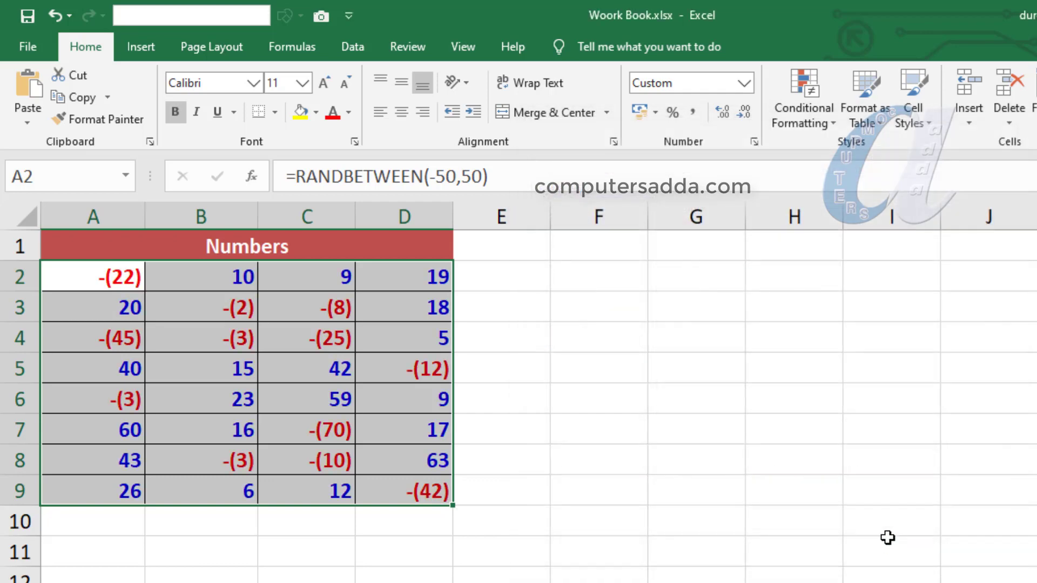
View the coloured numbers, then reselect A2:D9 and reopen Format Cells.
{"action": "left_click", "coordinate": [333, 543]}
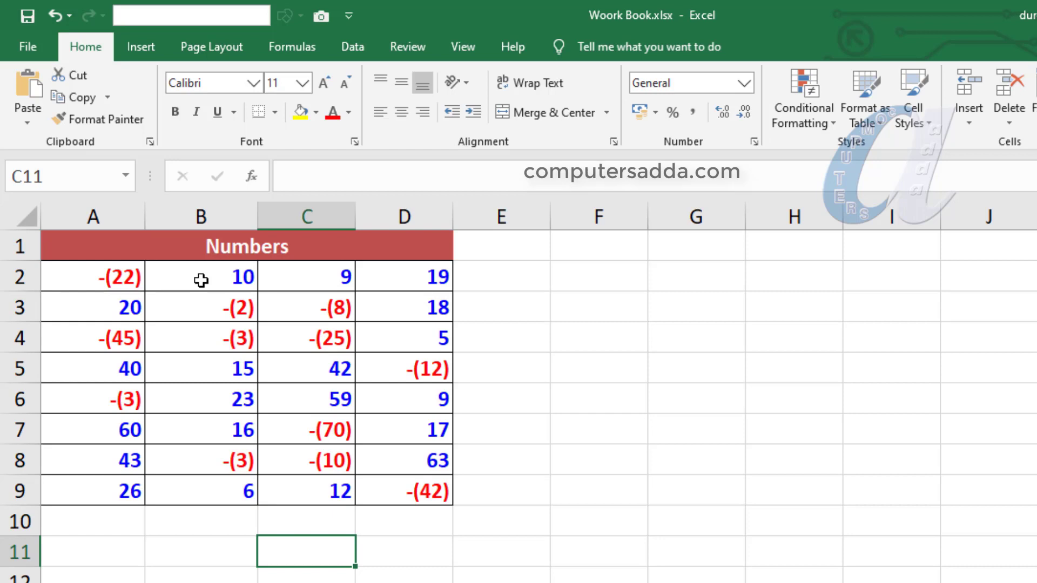
{"action": "left_click_drag", "start_coordinate": [106, 278], "coordinate": [405, 492]}
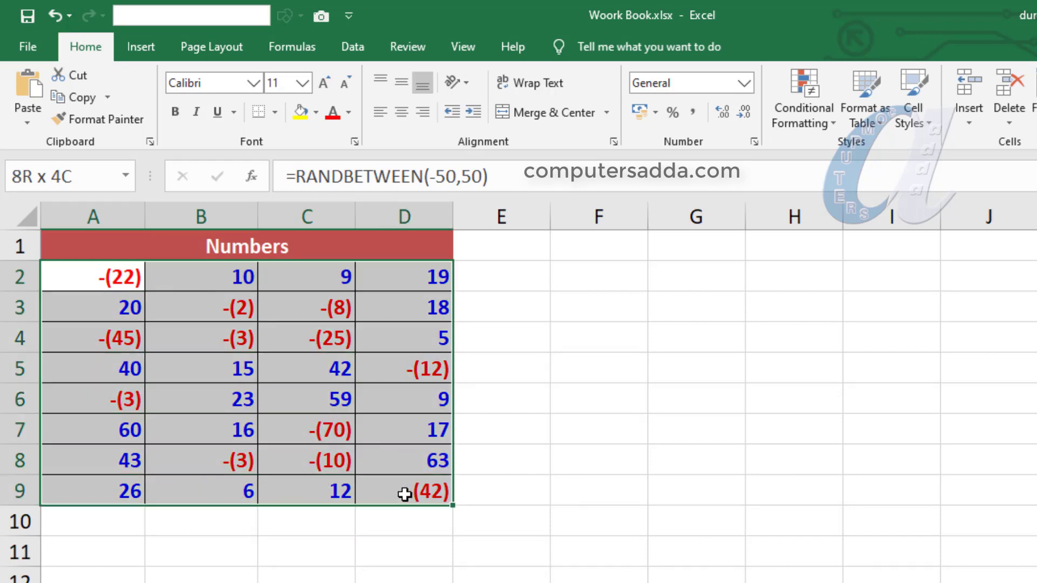
{"action": "key", "text": "ctrl+1"}
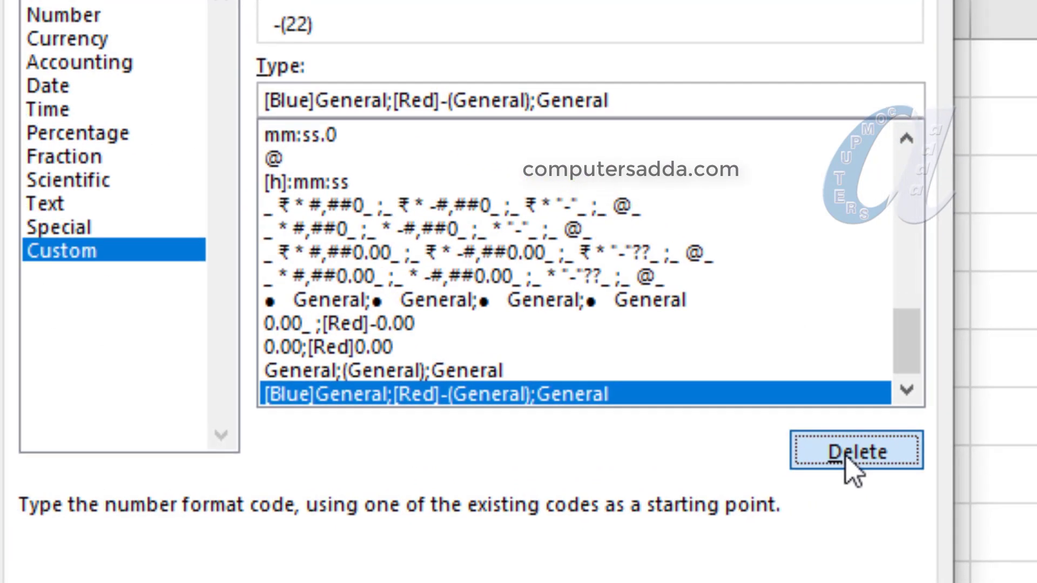
Delete the [Blue]General;[Red]-(General);General custom format and confirm.
{"action": "left_click", "coordinate": [830, 470]}
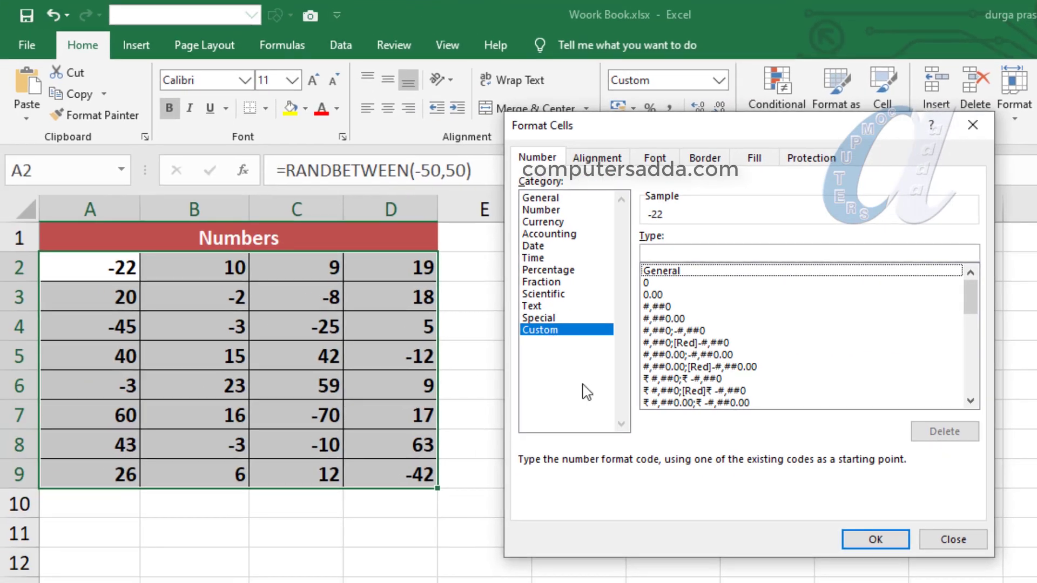
{"action": "left_click", "coordinate": [877, 540]}
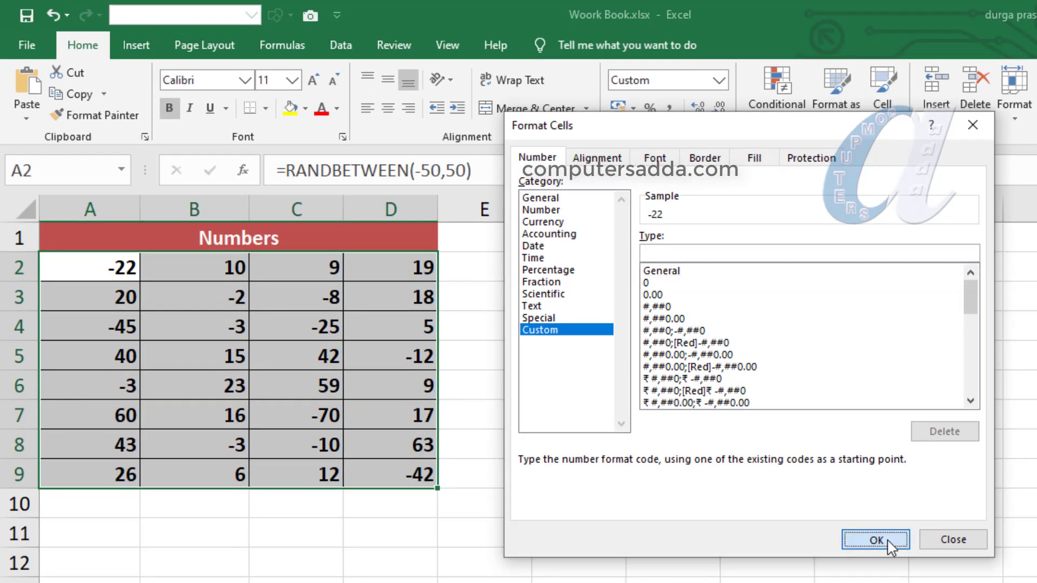